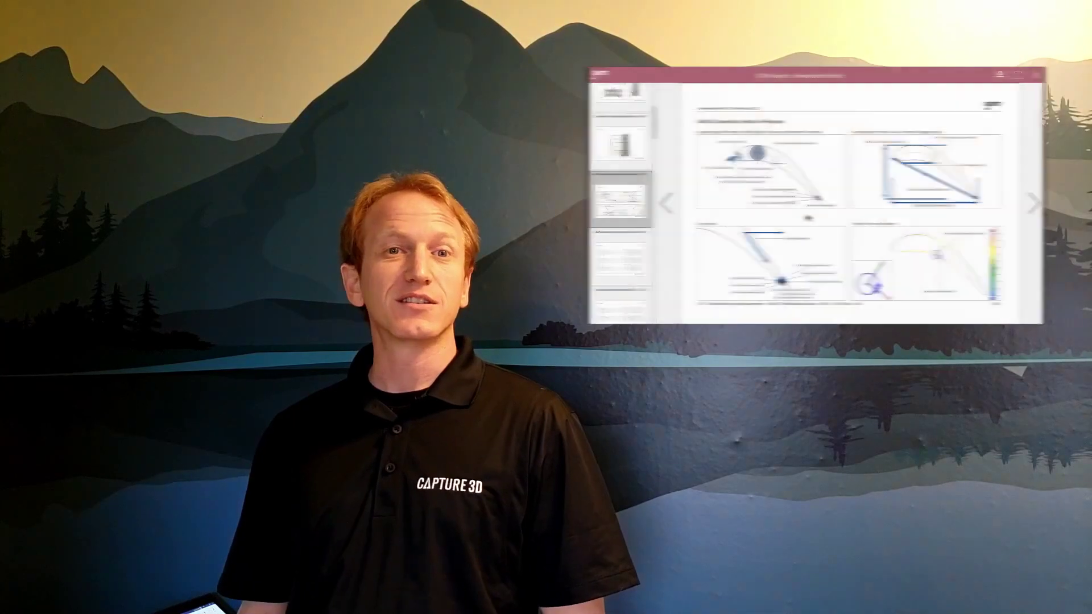
left_click(621, 262)
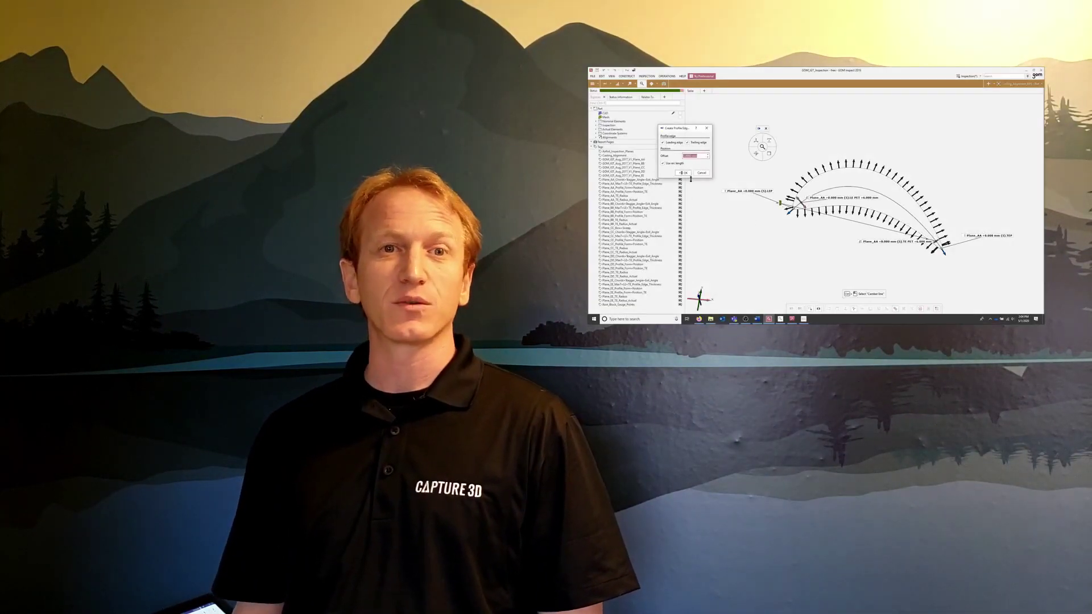
left_click(685, 172)
left_click_drag(821, 202, 811, 145)
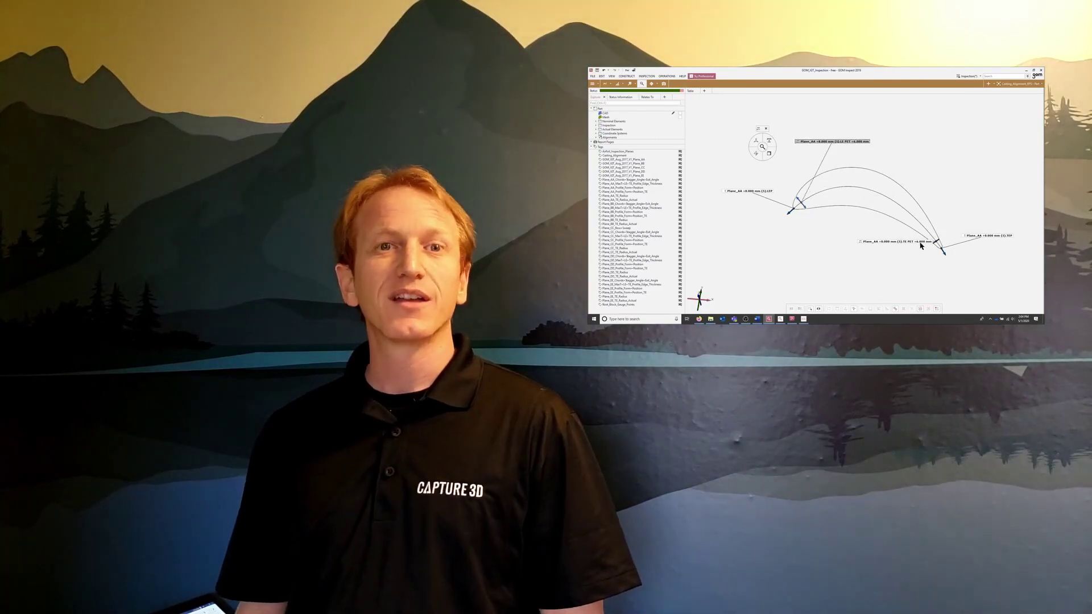
left_click_drag(895, 242, 890, 246)
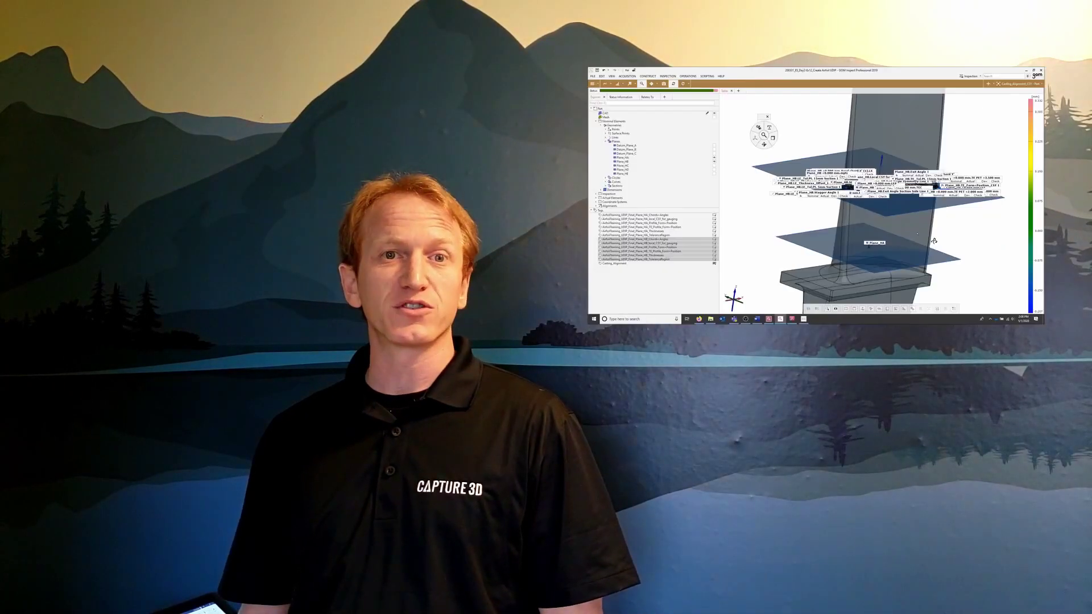
left_click_drag(934, 241, 801, 233)
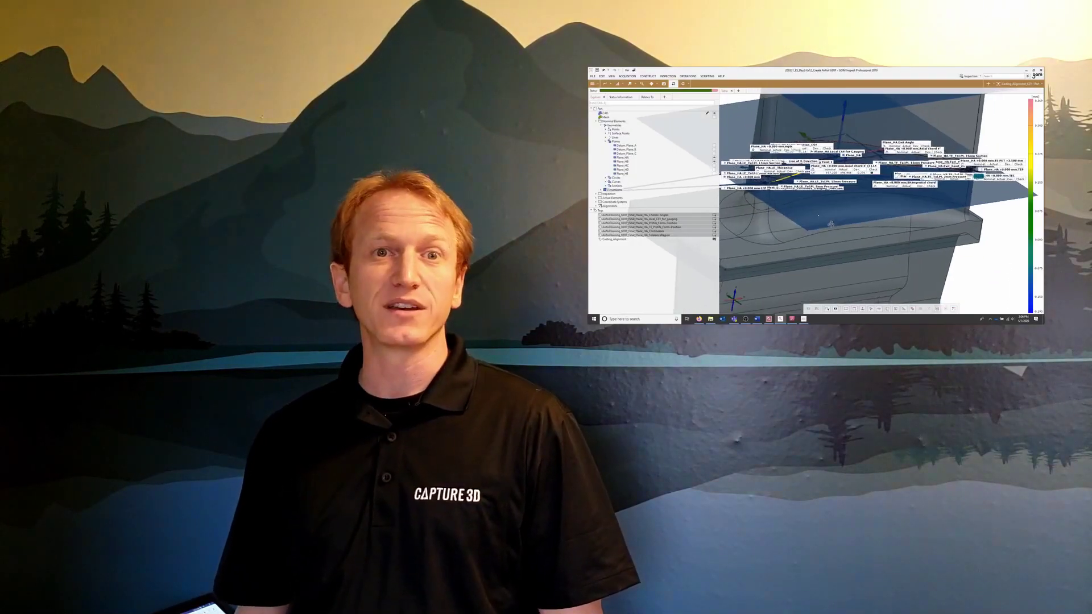
left_click_drag(830, 224, 901, 243)
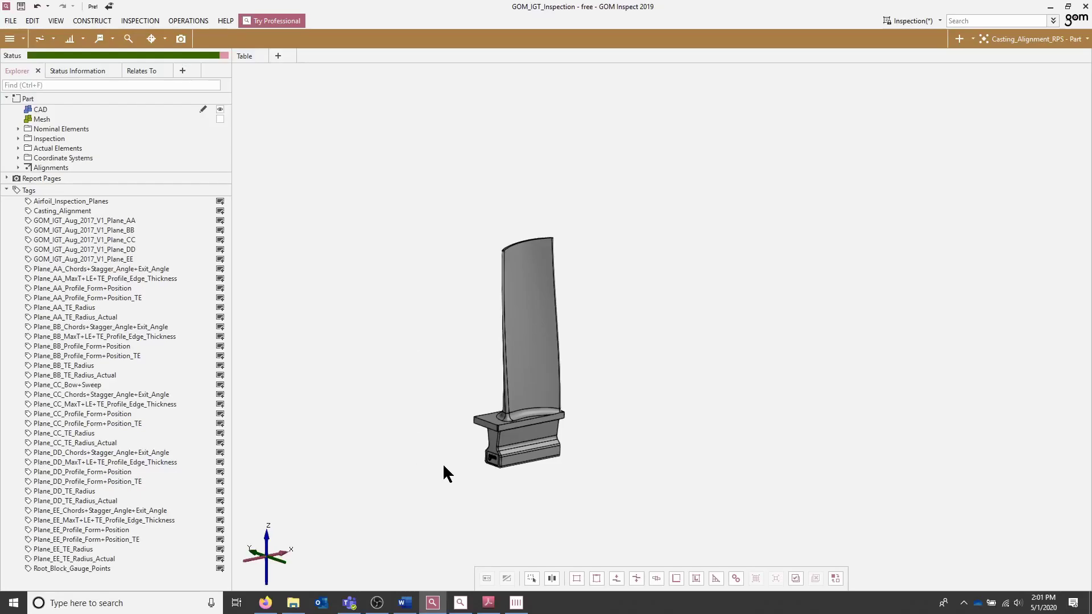
Step: Open the inspection report in presentation mode and examine the page showing the location of the airfoil inspection section planes
scroll(444, 459, "up", 3)
mouse_move(444, 459)
left_mouse_down()
mouse_move(572, 487)
mouse_move(497, 487)
mouse_move(456, 453)
left_mouse_up()
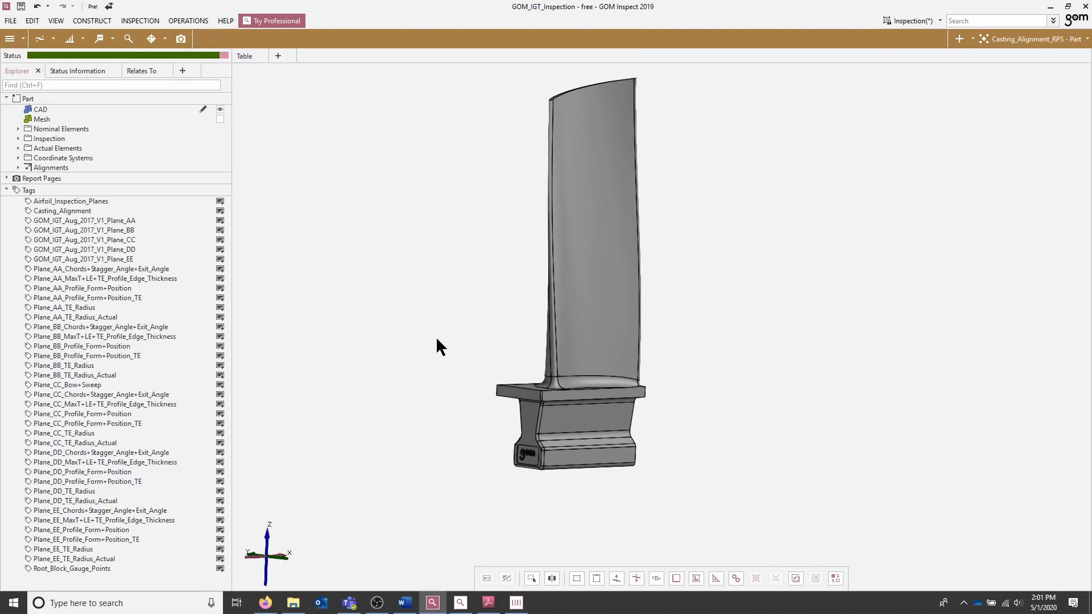
right_click_drag(441, 238, 458, 257)
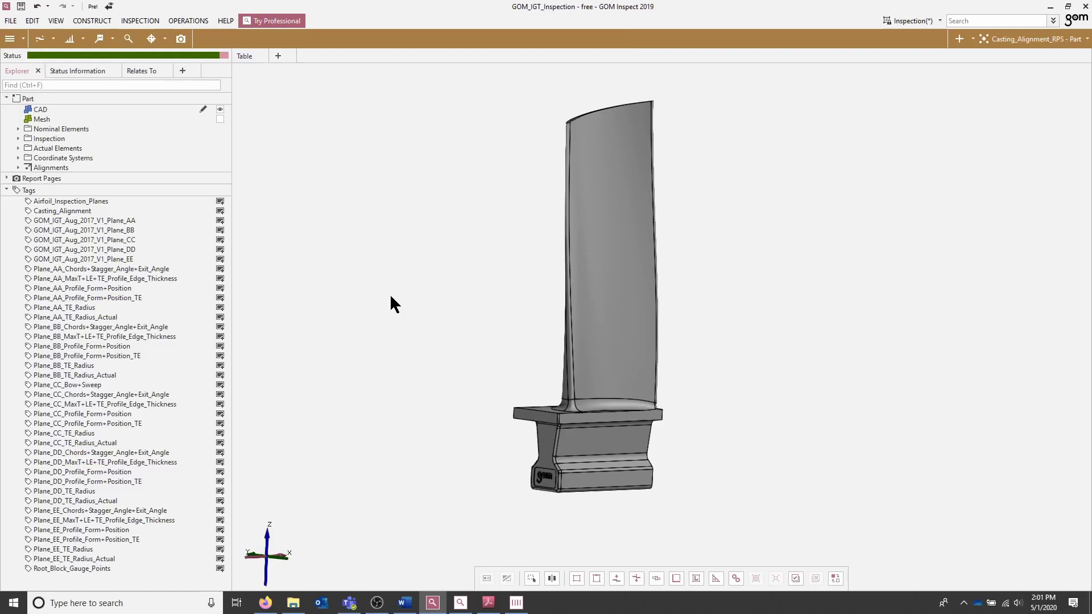
key("F11")
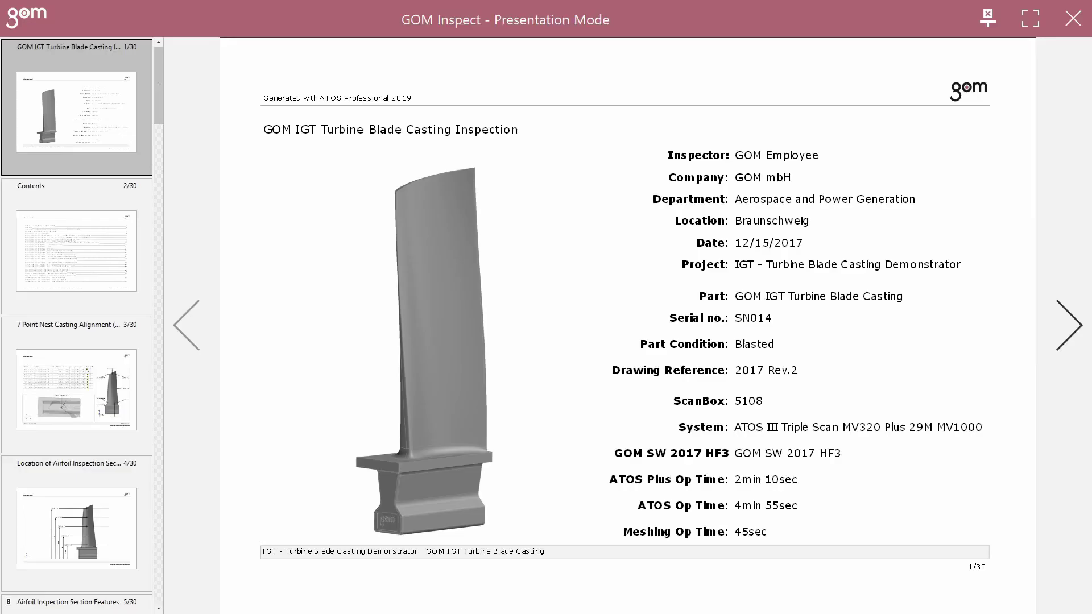
left_click(85, 501)
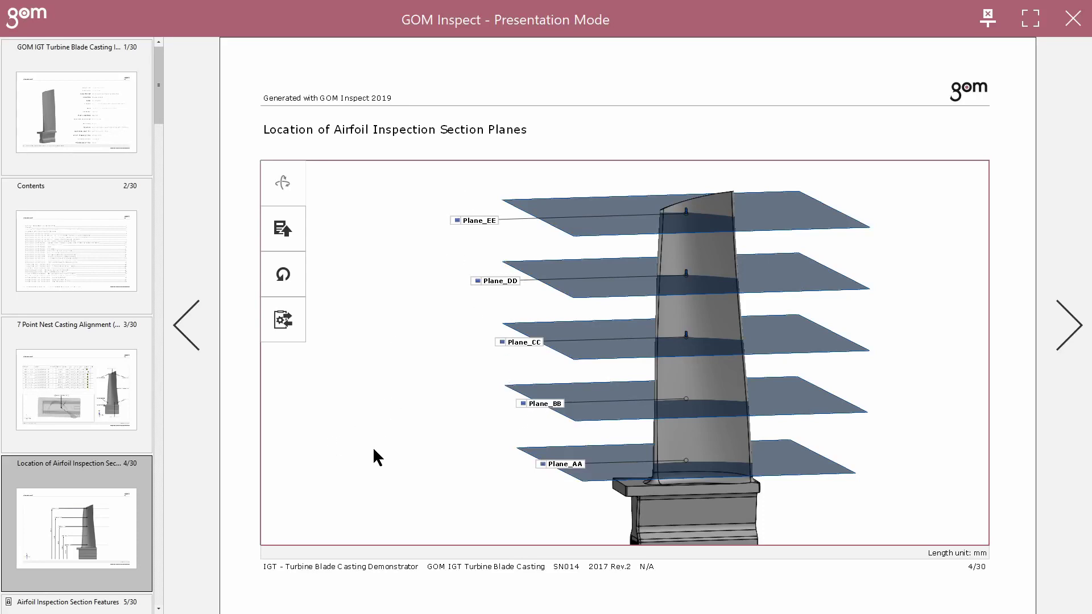
scroll(380, 421, "down", 2)
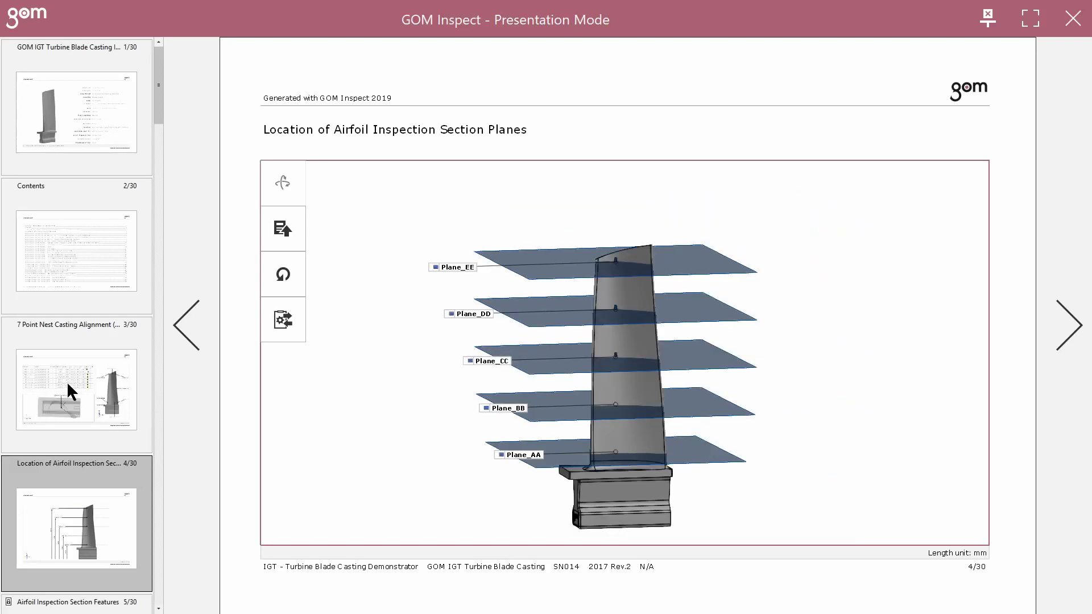
Step: Examine the edge thickness, chord and stagger angle, exit angle, and profile form diagrams on the Airfoil Inspection Section Features page
scroll(67, 381, "down", 5)
left_click(124, 311)
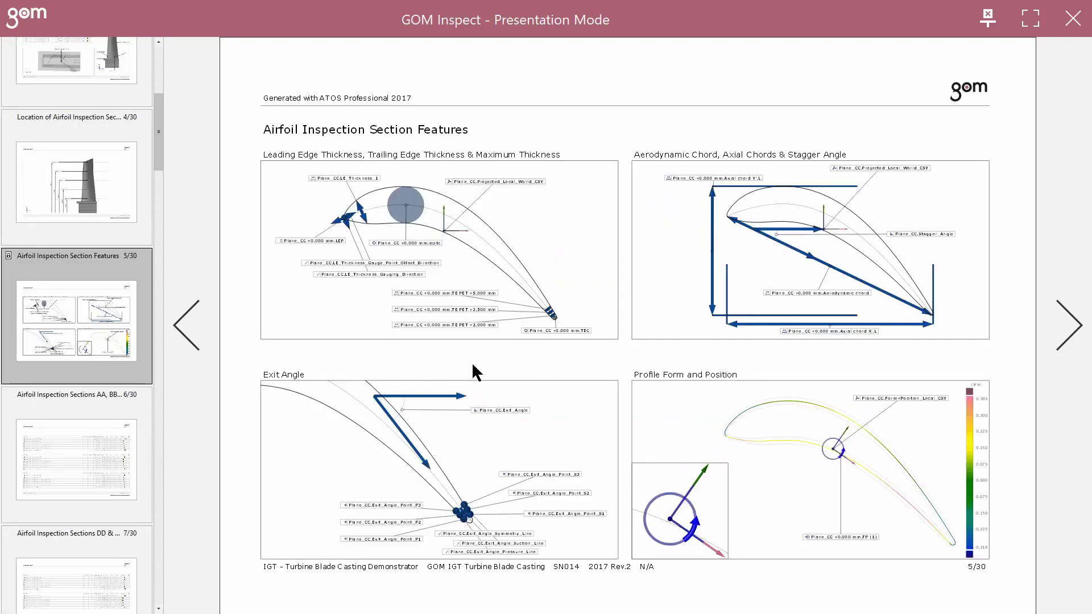
scroll(378, 356, "up", 3)
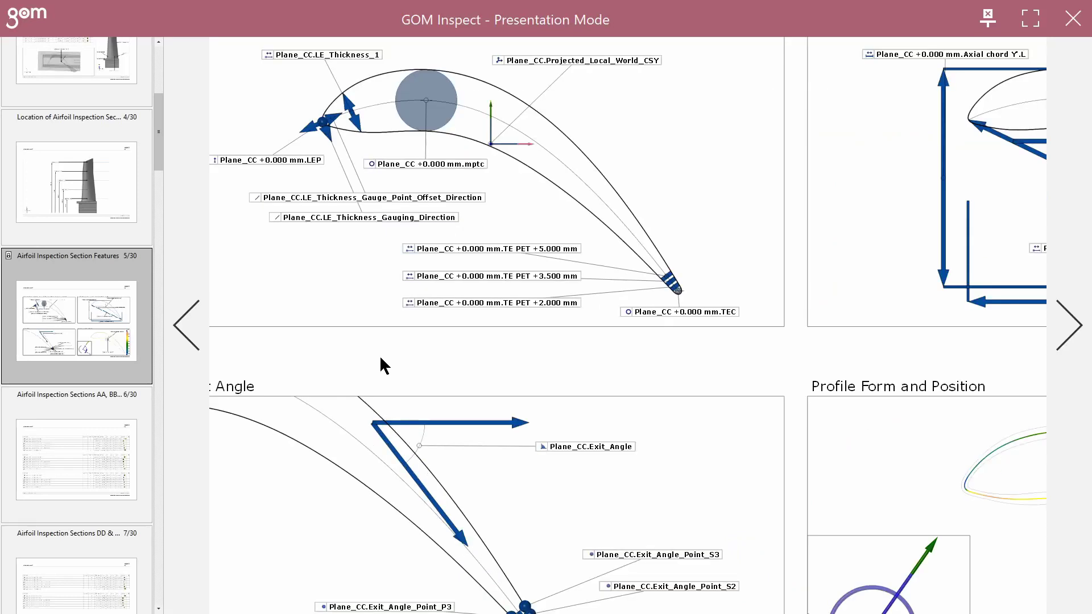
left_click_drag(385, 363, 523, 467)
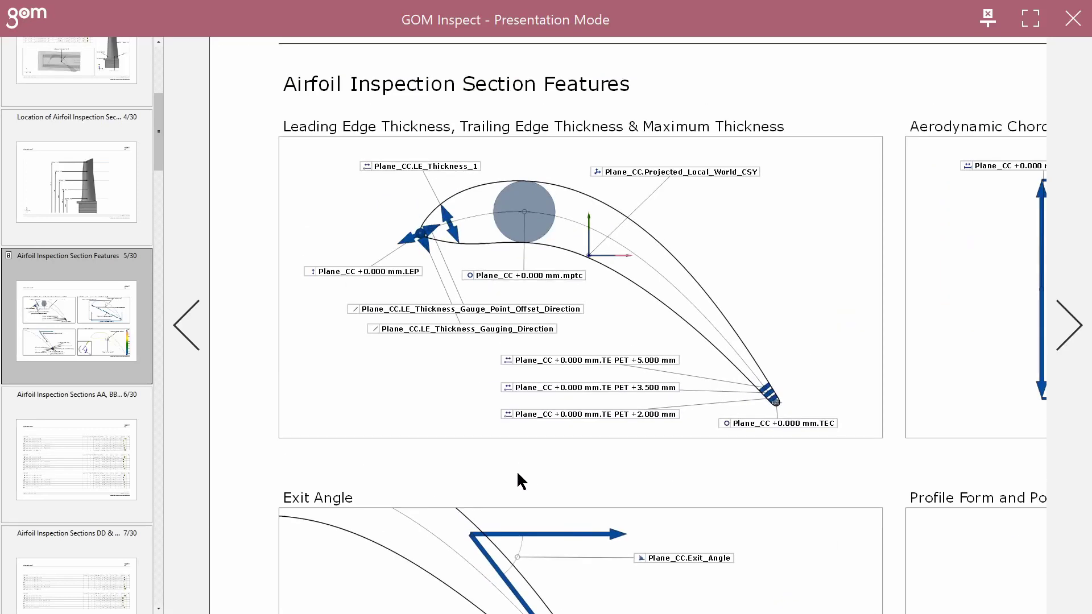
mouse_move(435, 262)
left_click_drag(990, 462, 406, 443)
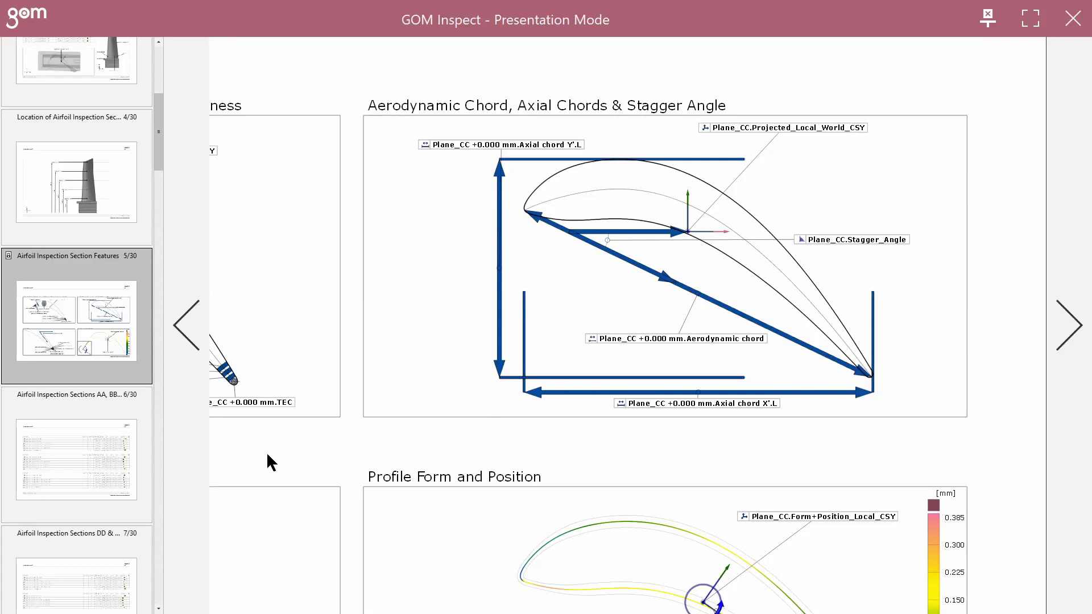
left_click_drag(468, 377, 933, 177)
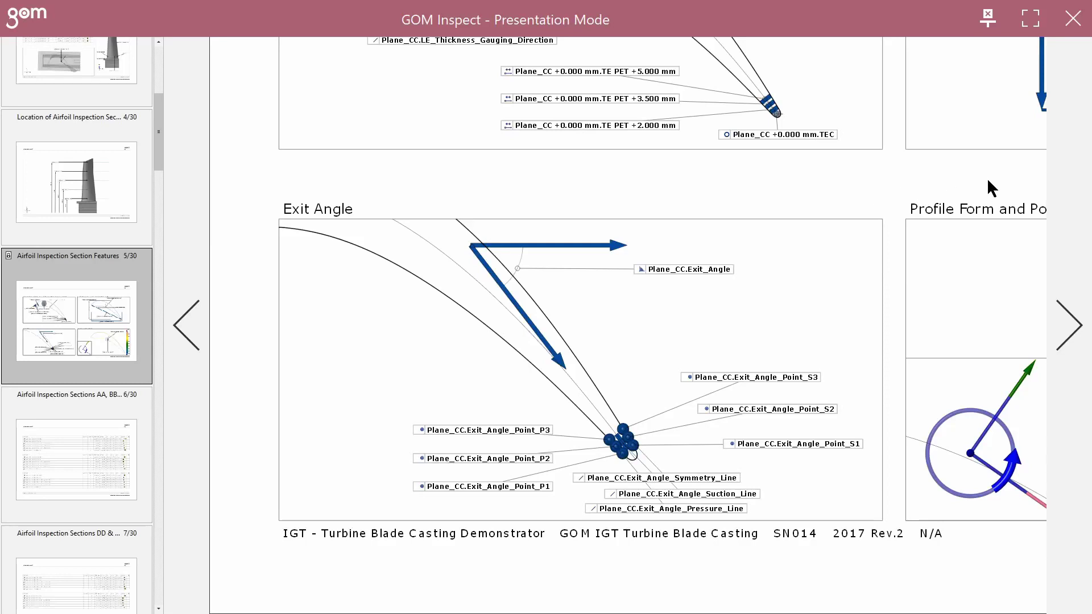
left_click_drag(1000, 174, 446, 142)
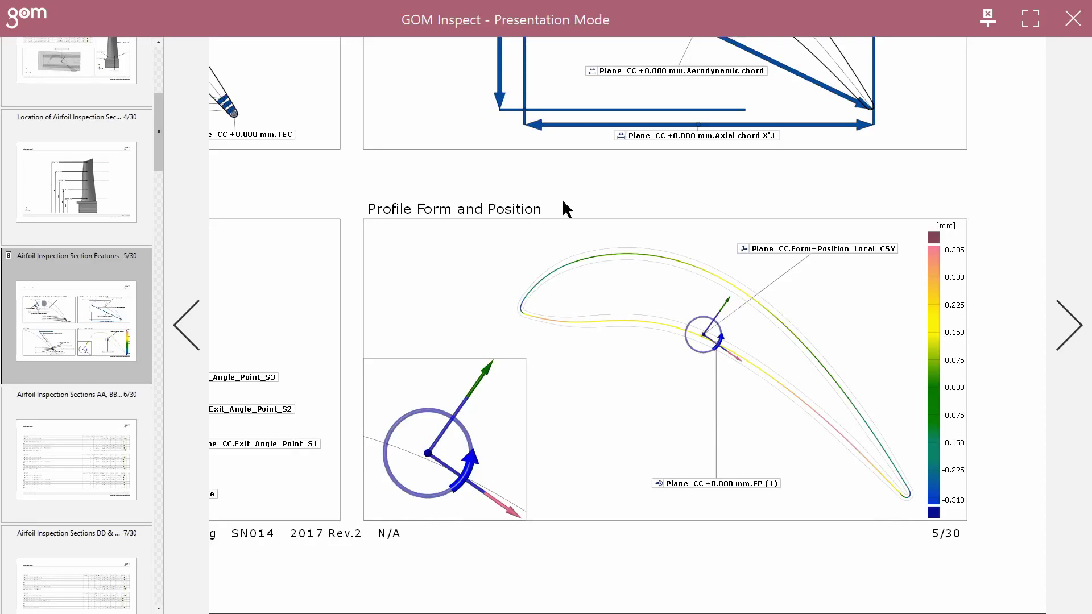
double_click(915, 184)
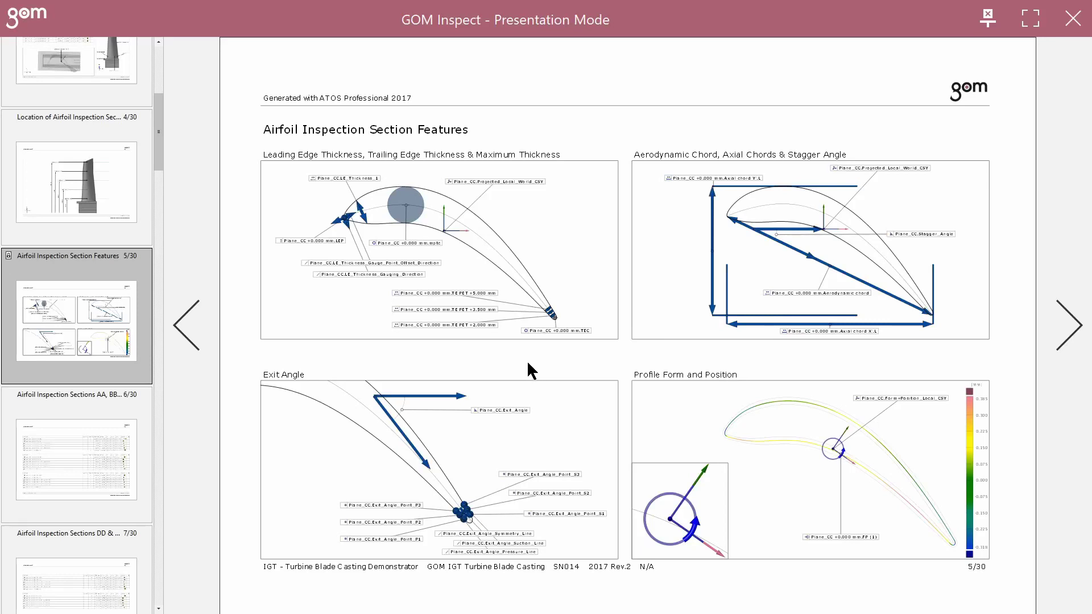
Step: Review the report's thickness and trailing edge radius tables by section and by feature, and leave presentation mode
left_click(77, 463)
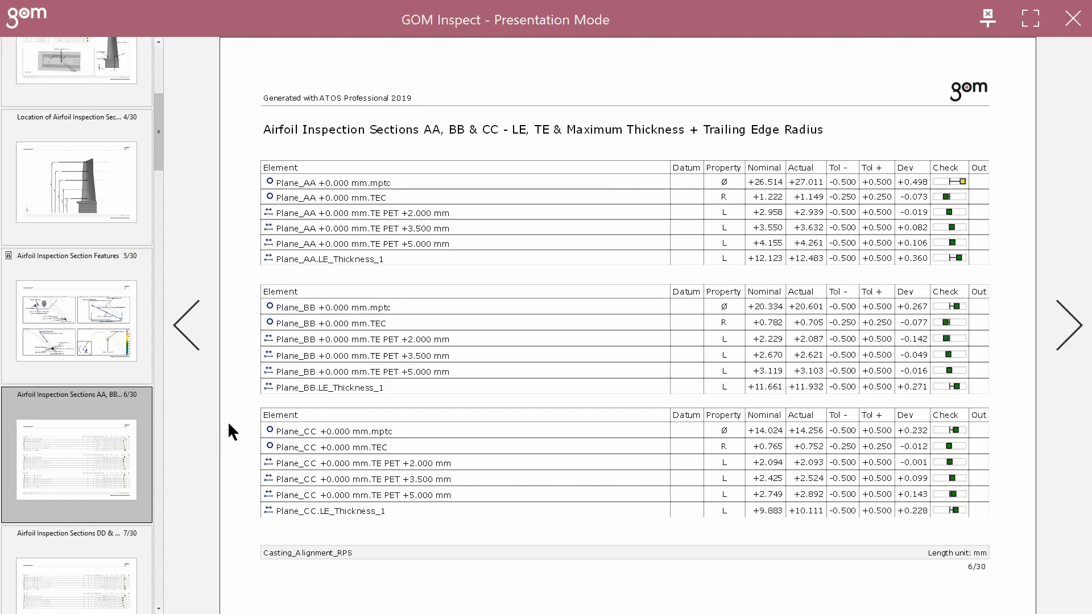
scroll(91, 330, "down", 5)
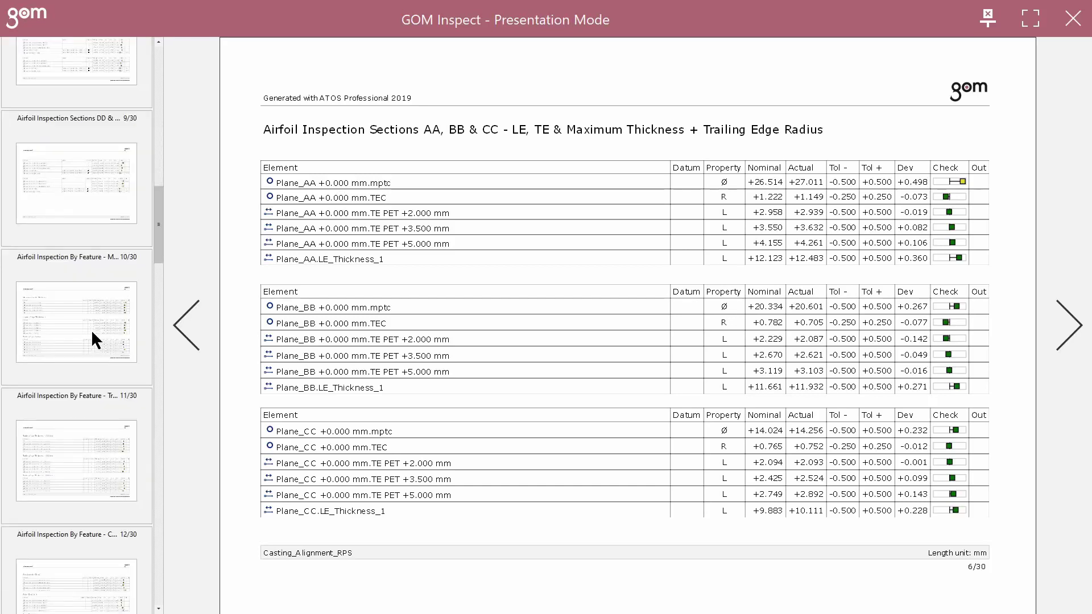
left_click(97, 284)
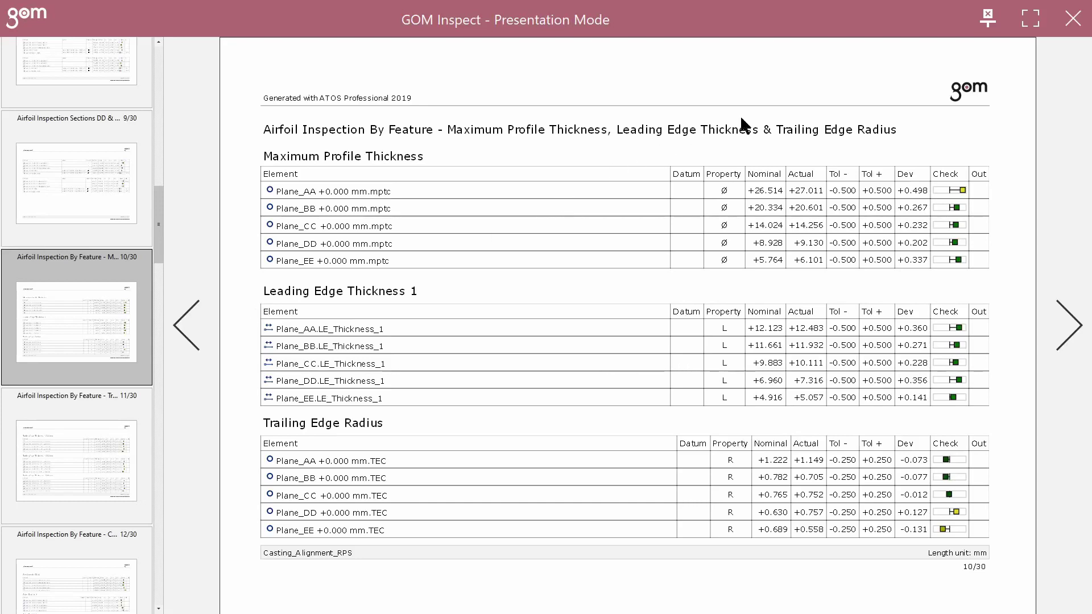
left_click(986, 19)
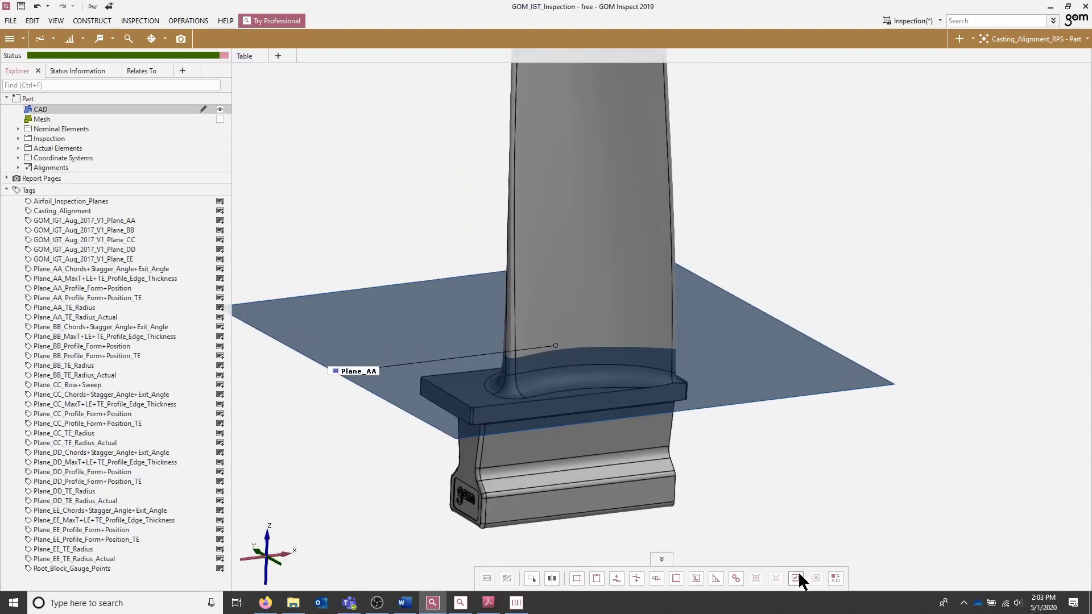
Step: Construct a single section through the entire CAD model using Plane_AA as the reference plane at position 0.0000 mm
left_click(796, 578)
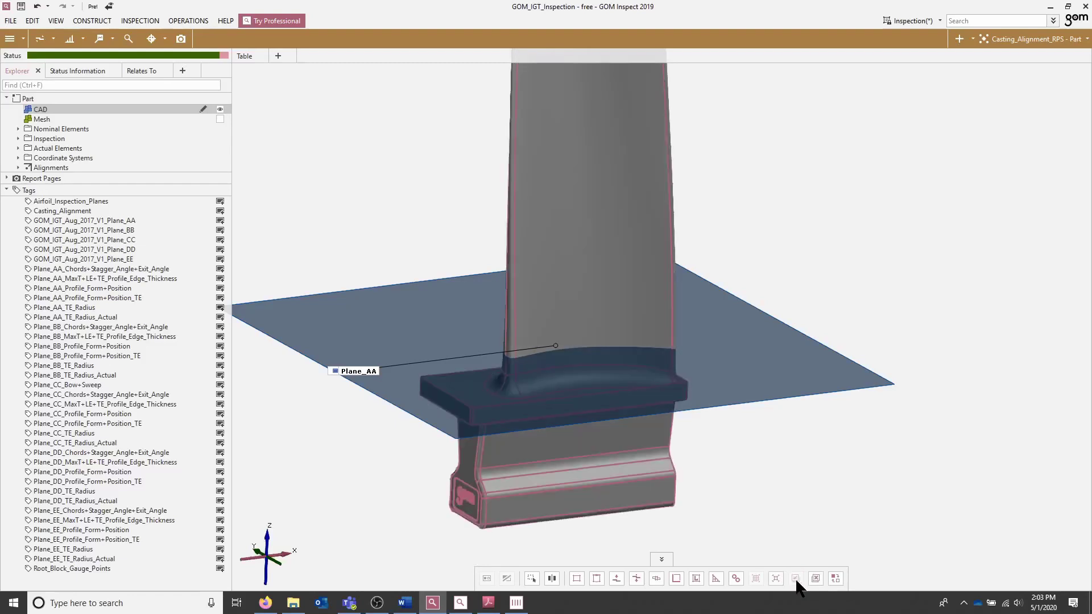
scroll(833, 275, "down", 3)
left_click_drag(834, 419, 671, 333)
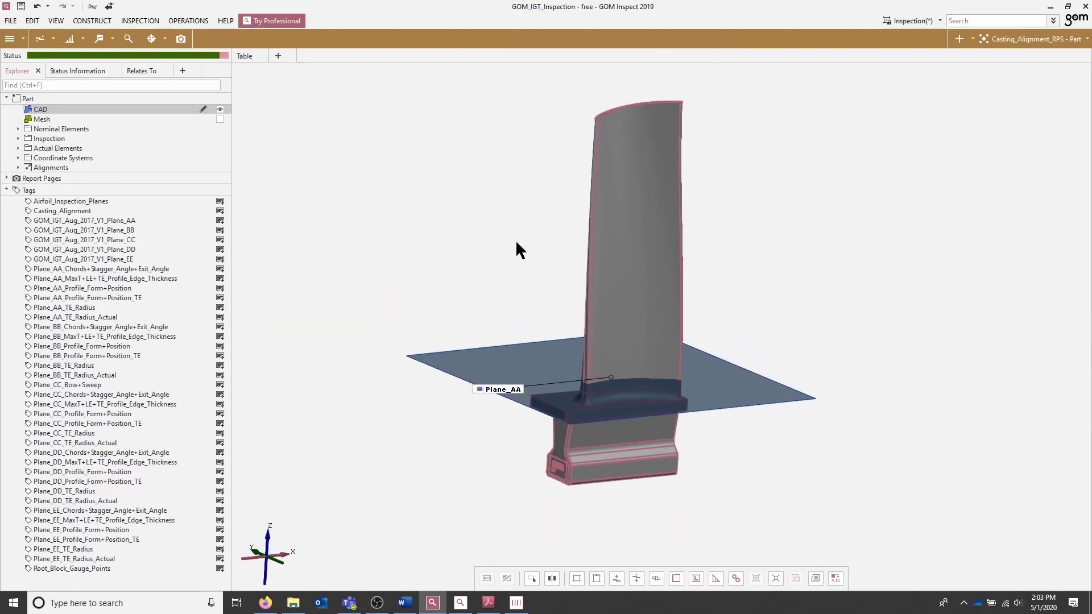
left_click(99, 24)
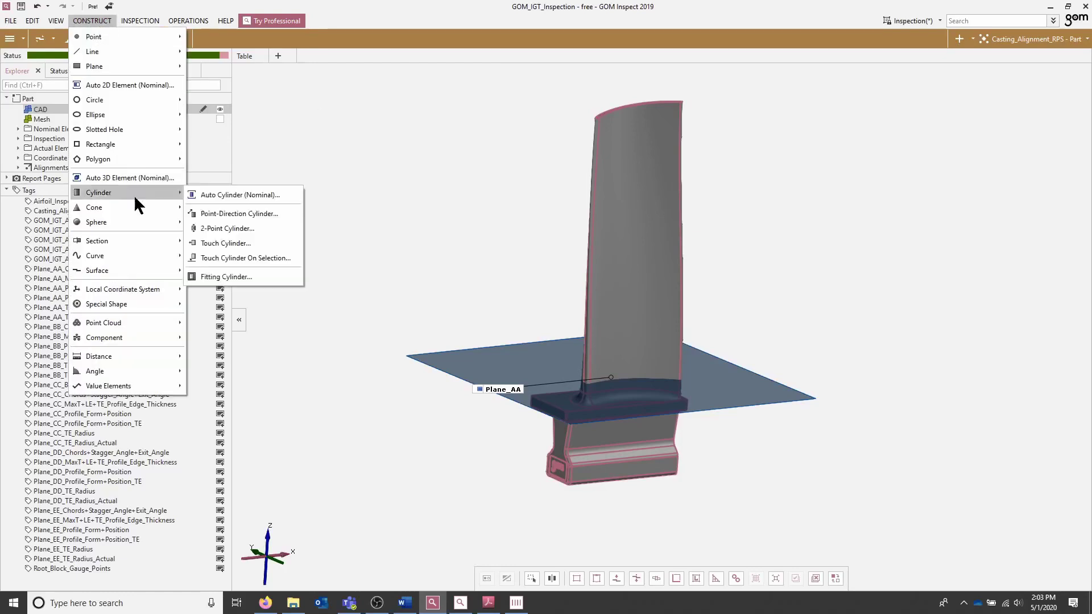
mouse_move(149, 240)
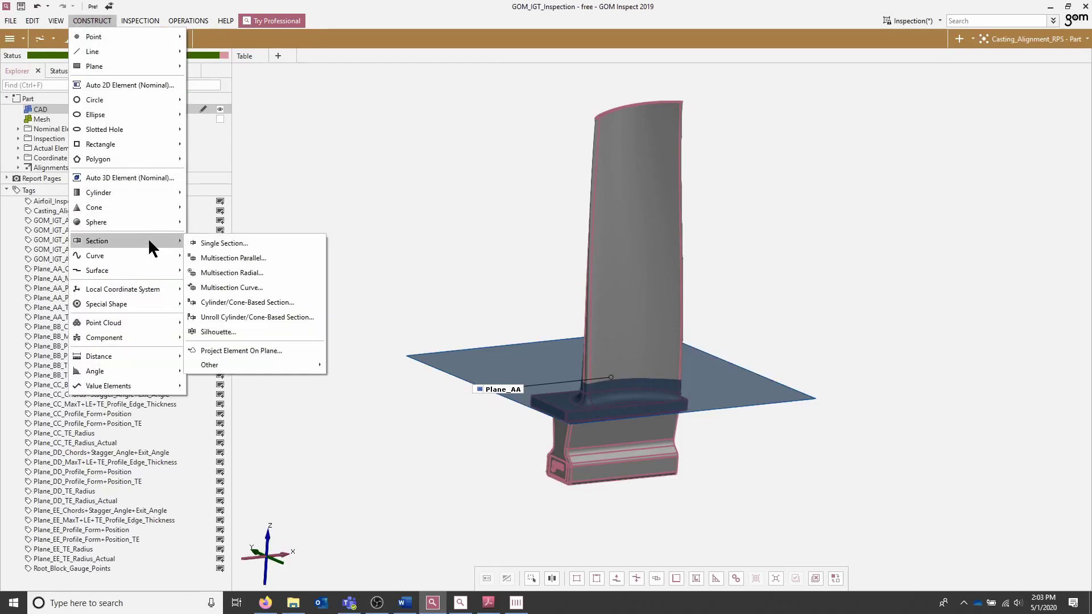
left_click(224, 243)
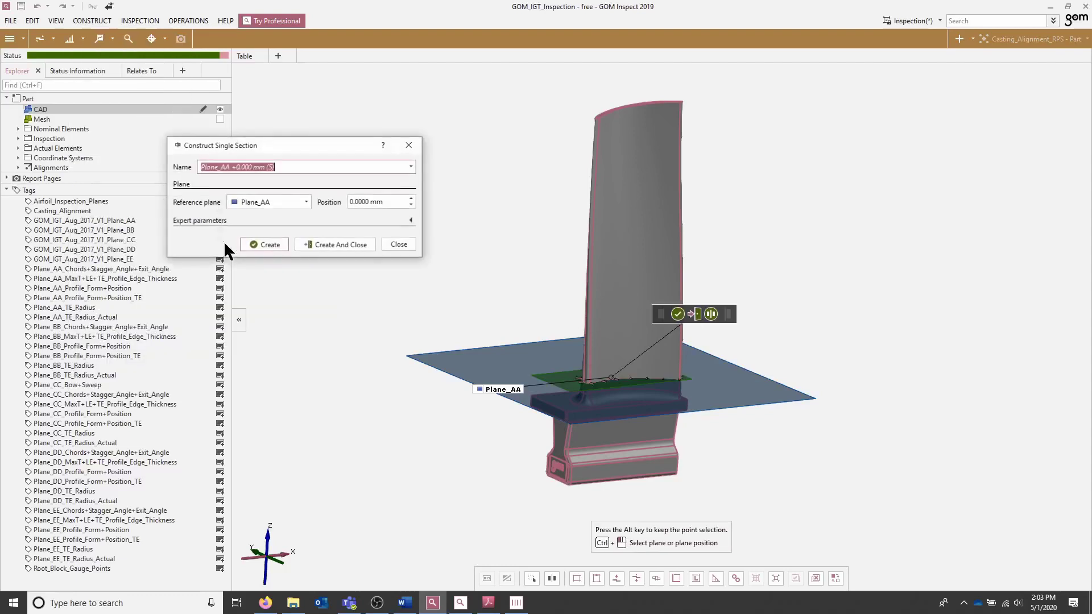
left_click(330, 243)
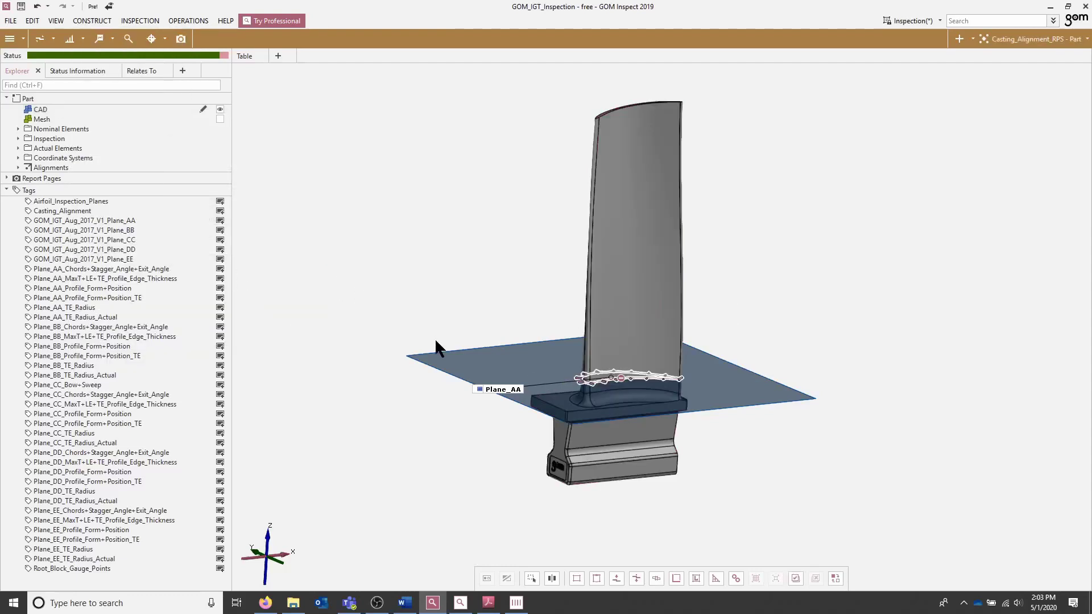
Step: Assign the Referenced Construction measuring principle to the new Plane_AA section
right_click(470, 238)
mouse_move(491, 237)
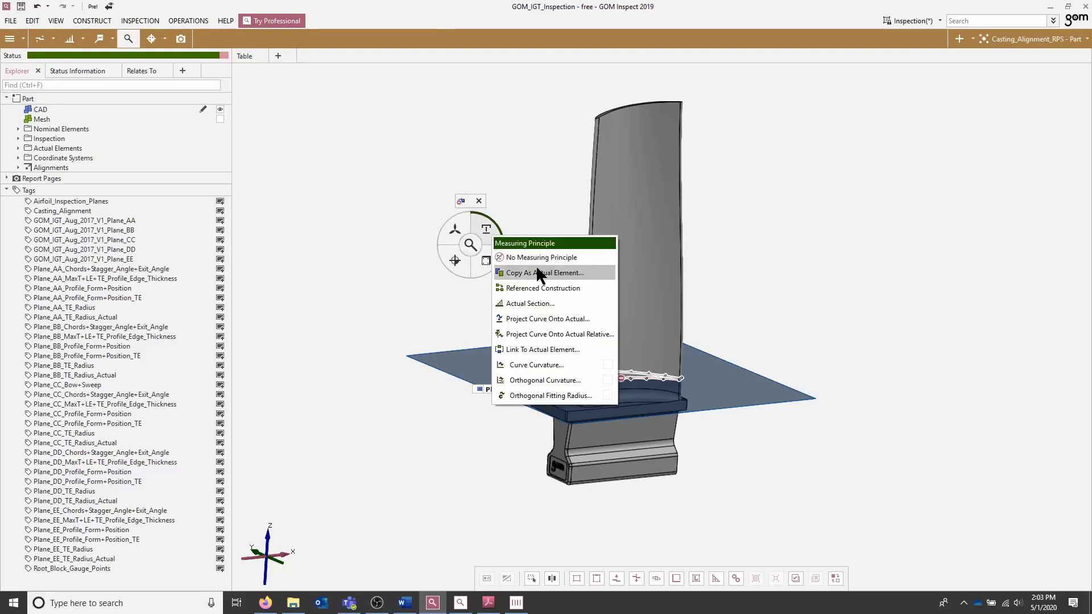
left_click(543, 289)
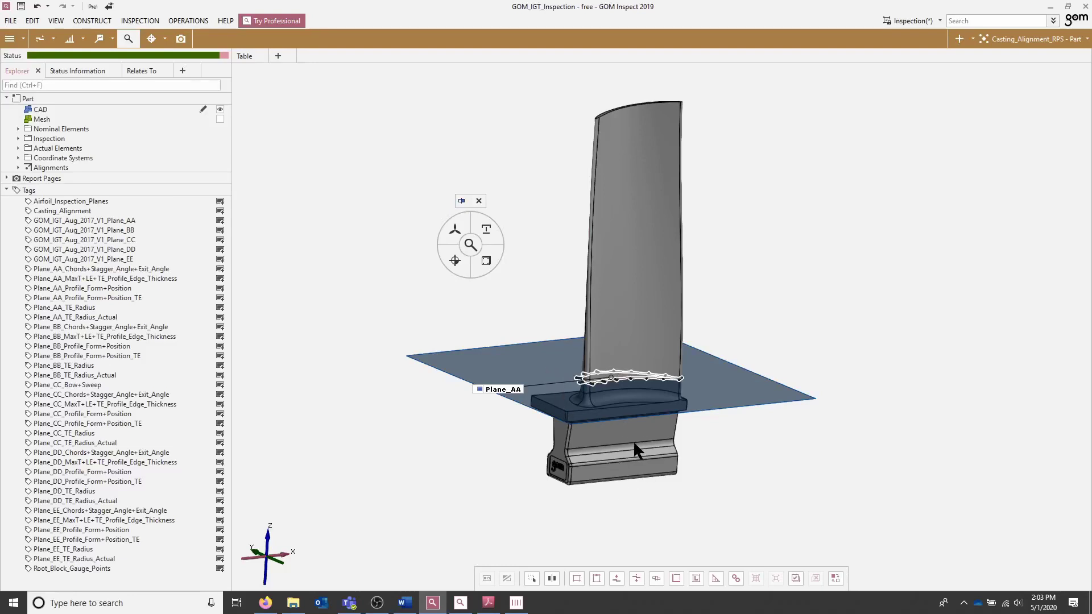
left_click(479, 201)
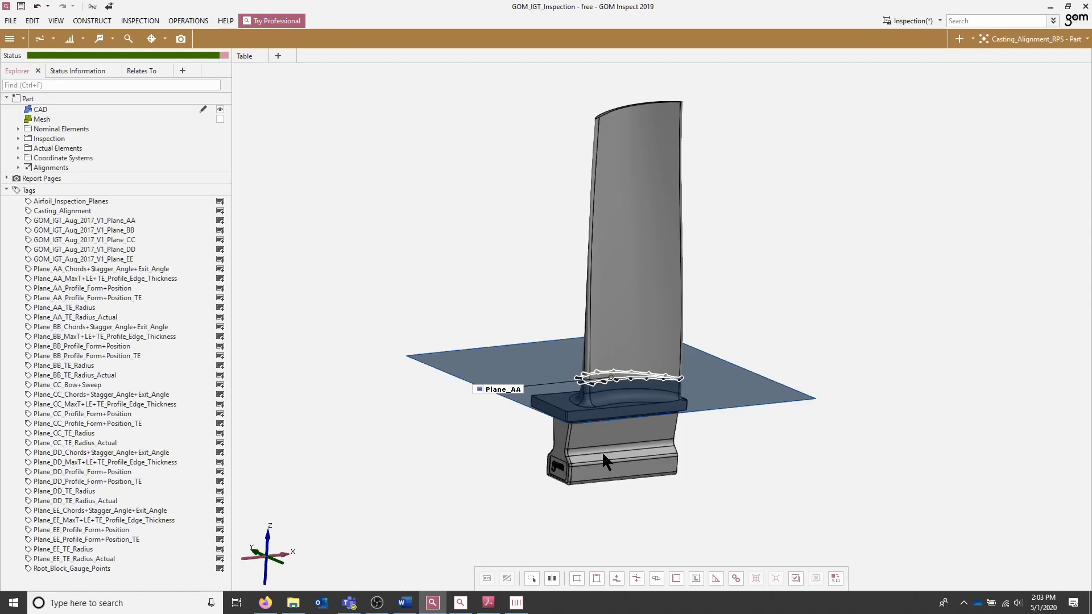
Step: Hide the CAD body and create a camber line on the Plane_AA section with inflow direction X+, Profile mean line method and 3.0000° maximum angle
left_click_drag(602, 445, 641, 350)
scroll(608, 266, "up", 3)
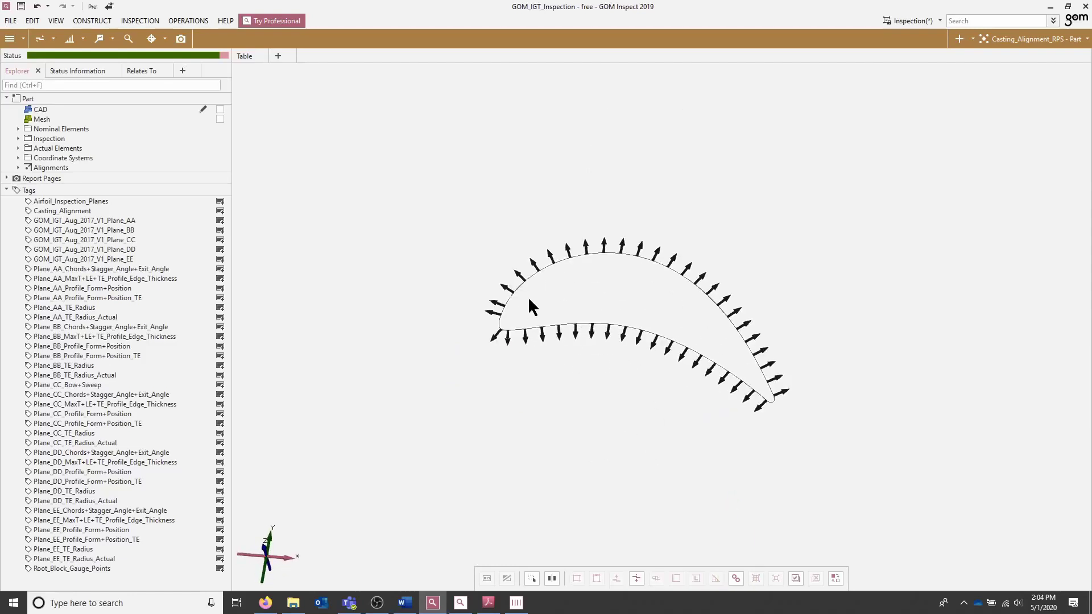
scroll(528, 299, "up", 2)
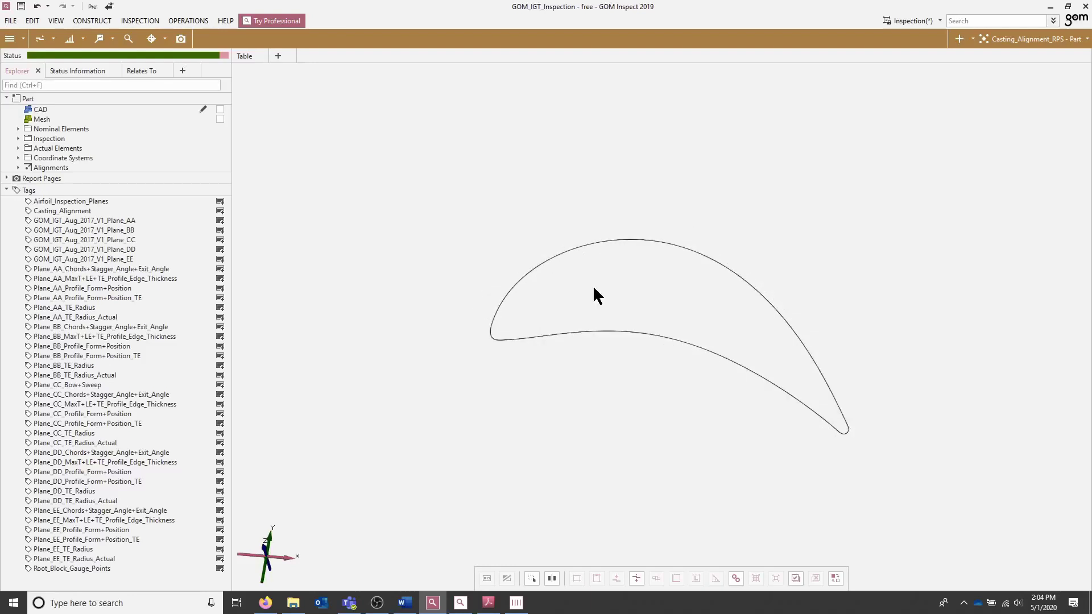
middle_click(418, 186)
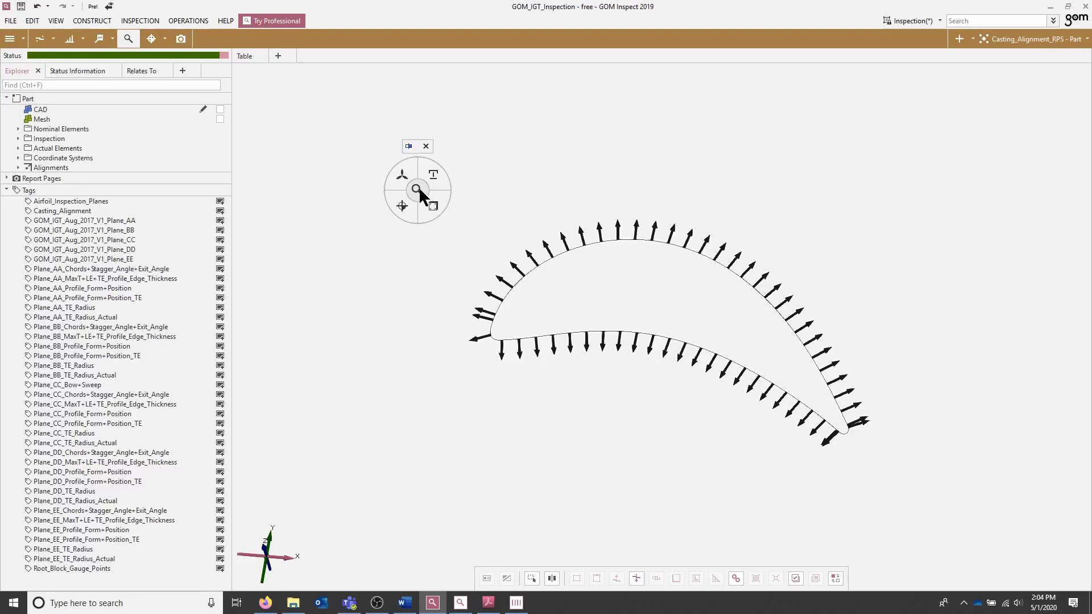
mouse_move(407, 174)
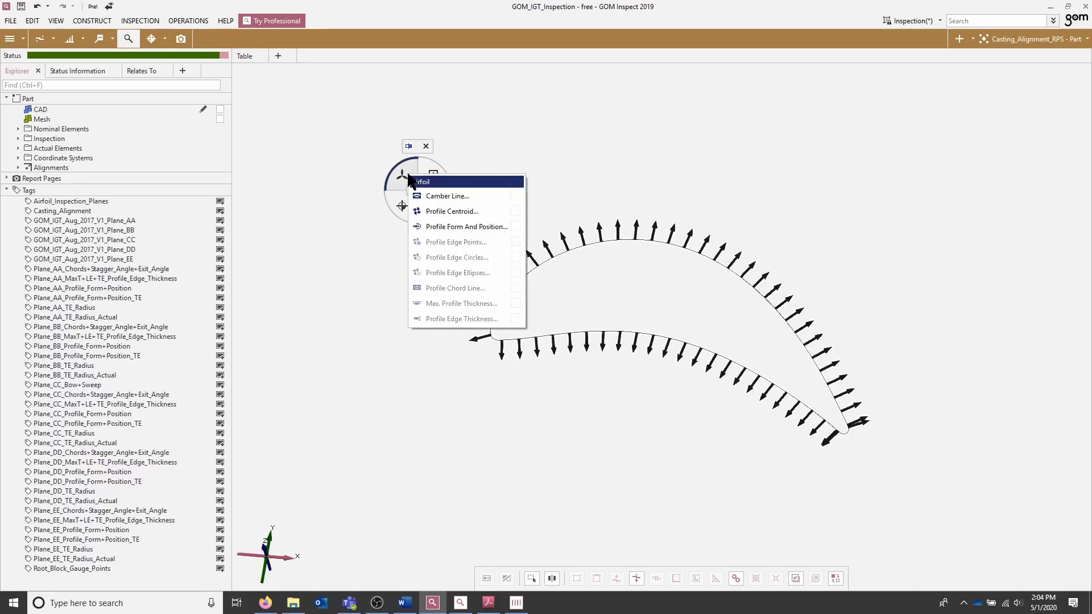
left_click(470, 194)
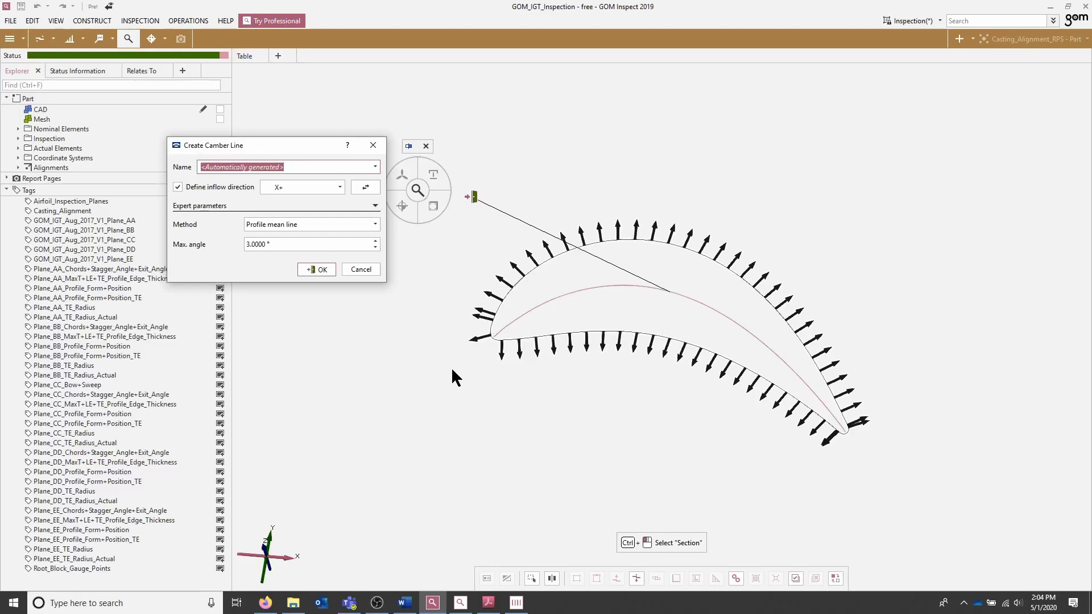
left_click(318, 269)
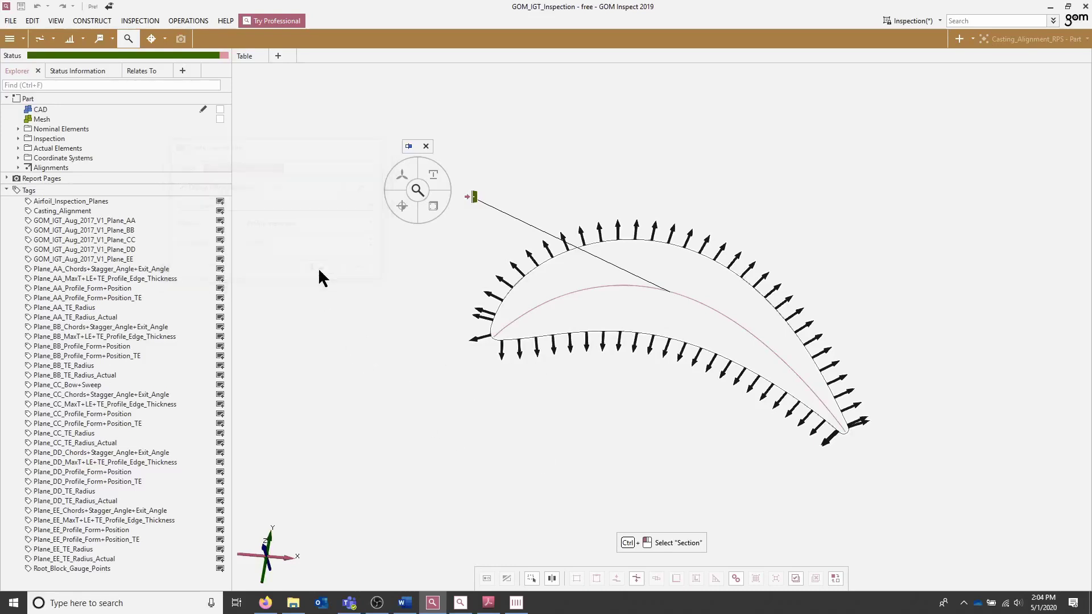
Step: Create profile edge points at both the leading and trailing edges of the Plane_AA section and move their labels clear of the profile
left_click(403, 174)
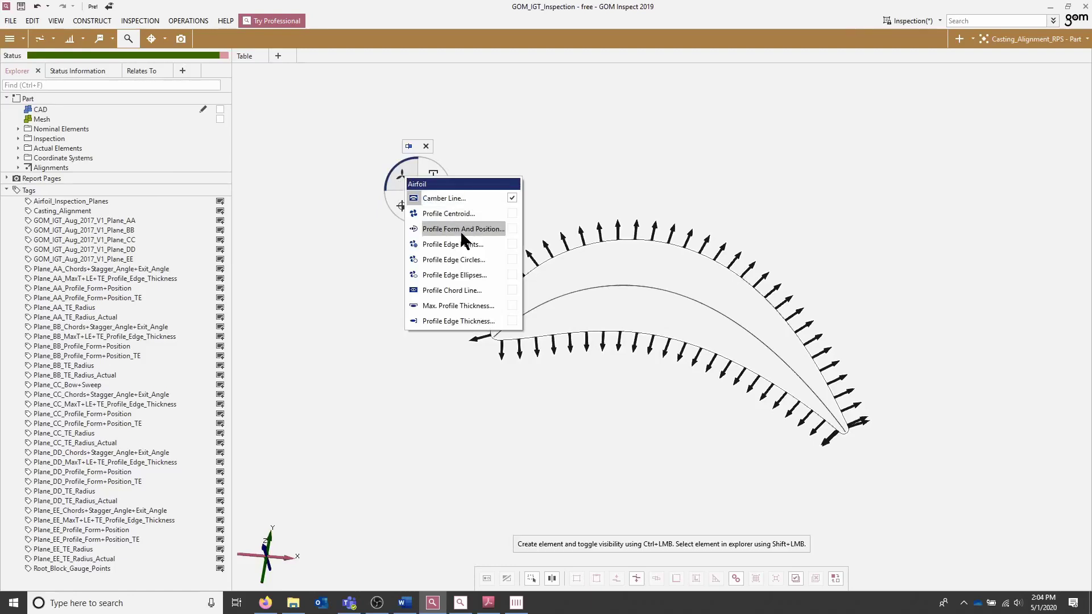
left_click(469, 245)
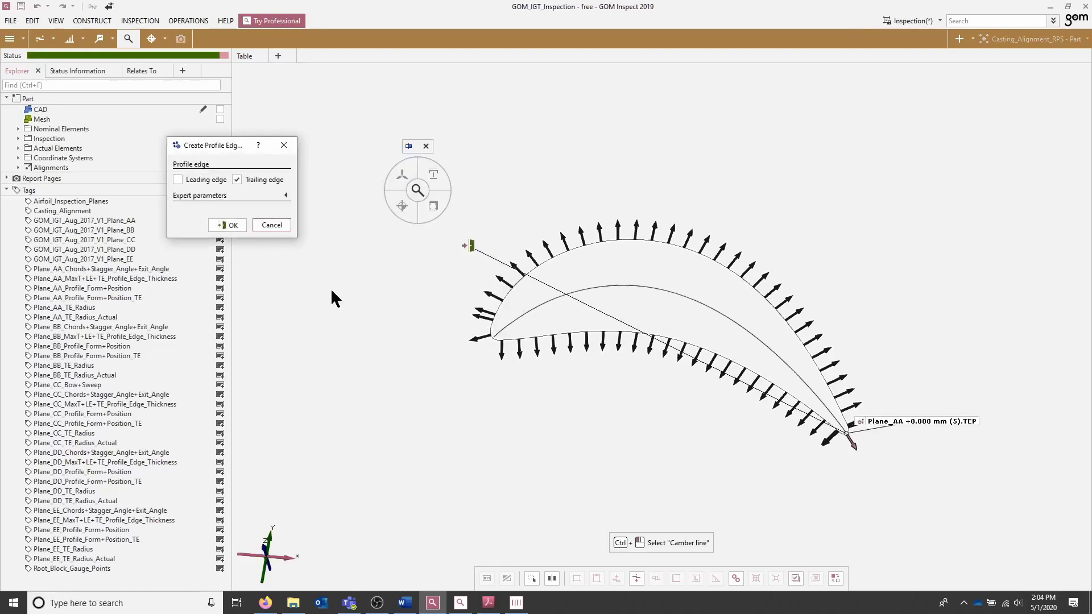
left_click(205, 178)
left_click(226, 225)
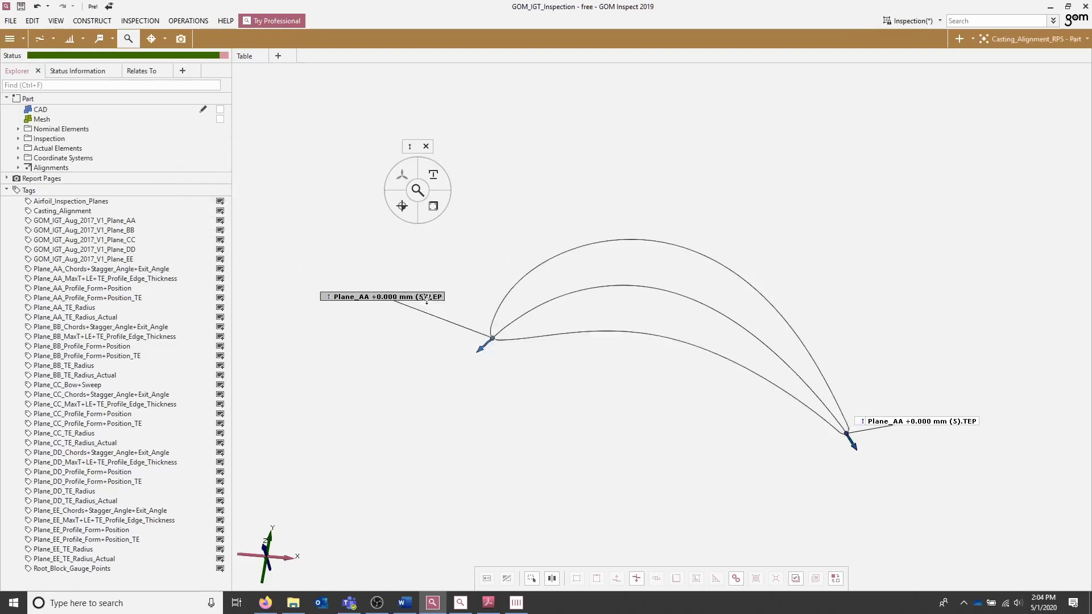
left_click_drag(946, 421, 986, 403)
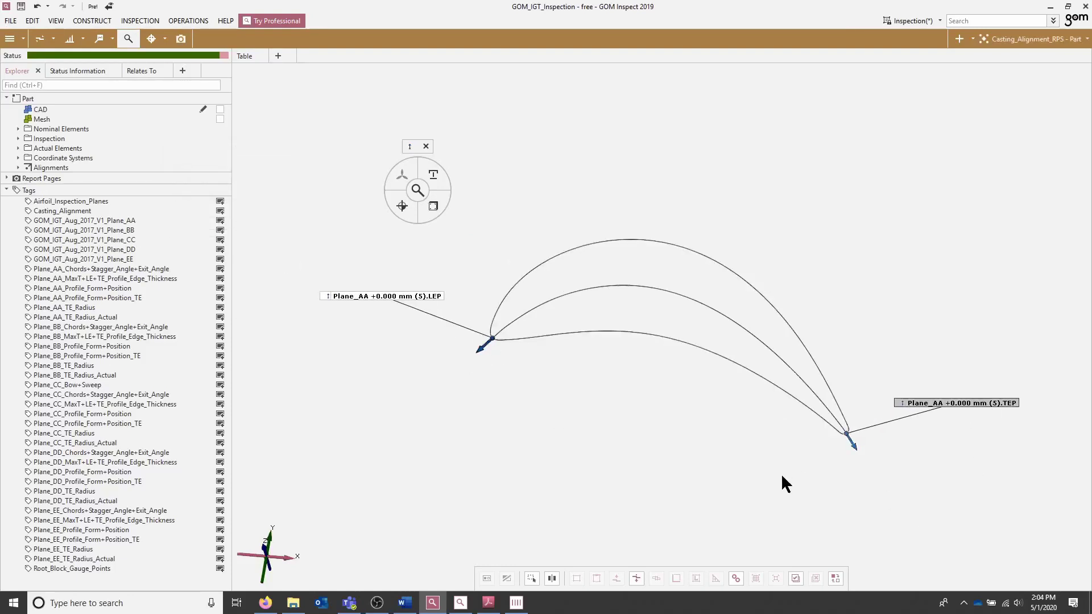
Step: Create leading and trailing edge thicknesses on the Plane_AA section at a 6 mm arc-length offset and move their labels off the profile
left_click(539, 263)
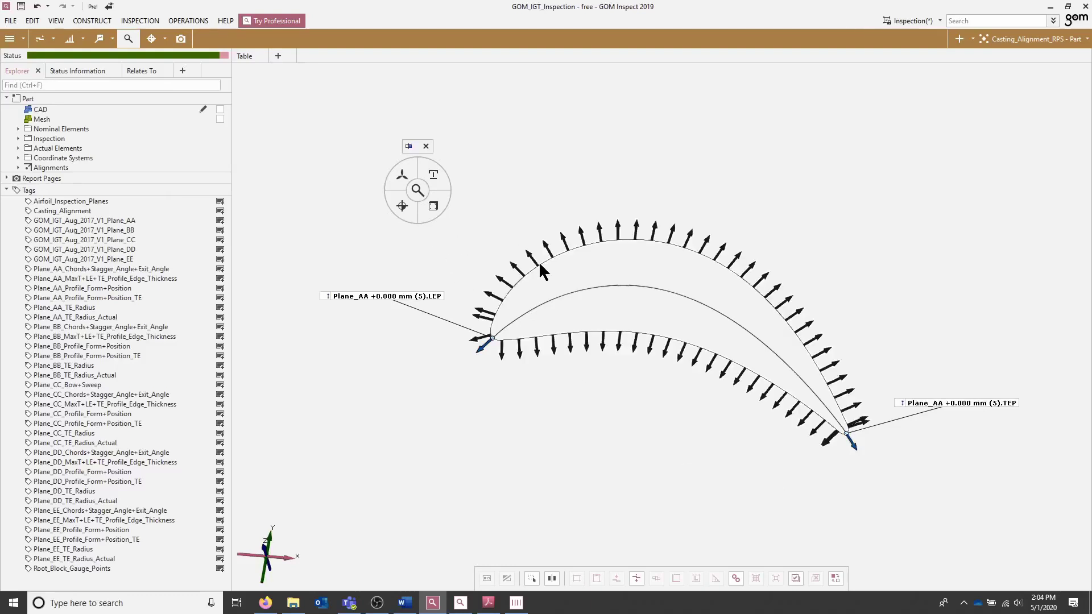
left_click(404, 176)
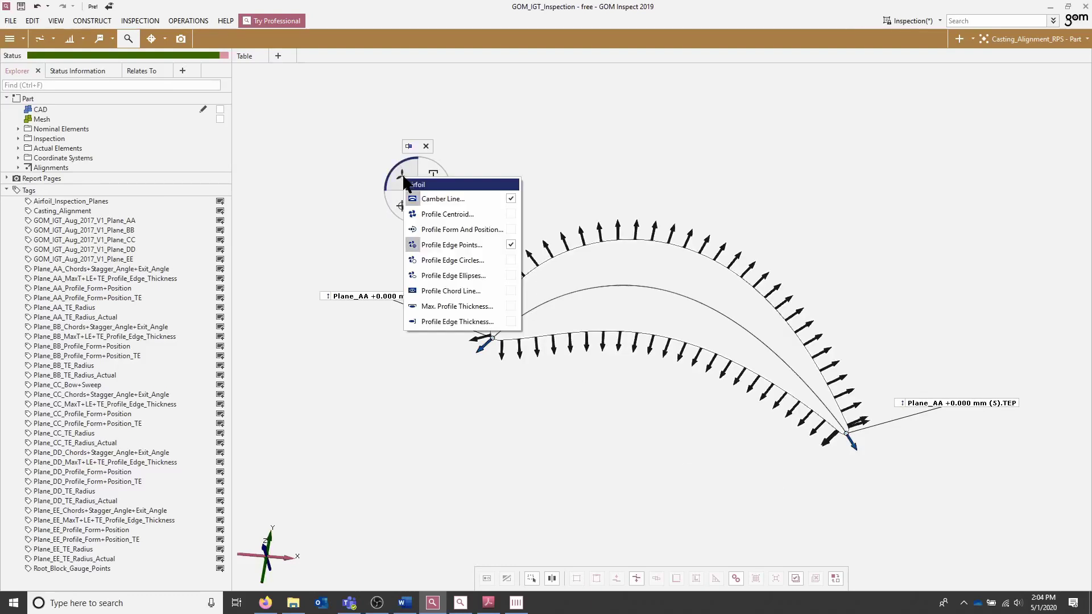
left_click(456, 322)
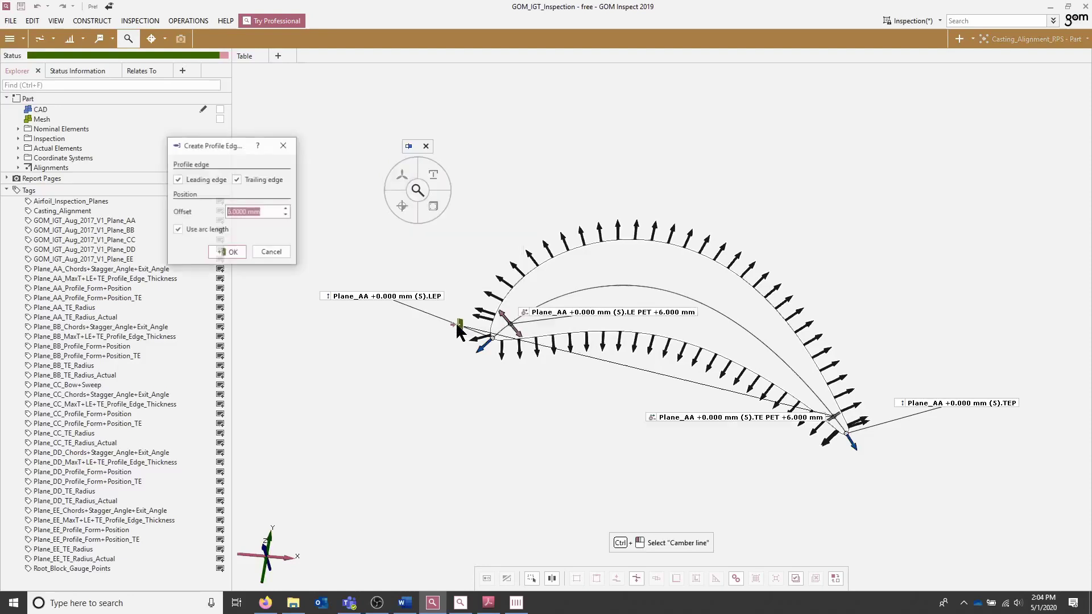
left_click(233, 252)
left_click_drag(553, 310, 532, 171)
left_click_drag(796, 421, 761, 449)
Step: Add a length (L) check to the leading edge thickness, reposition its label, and close I-Inspect
left_click(555, 177)
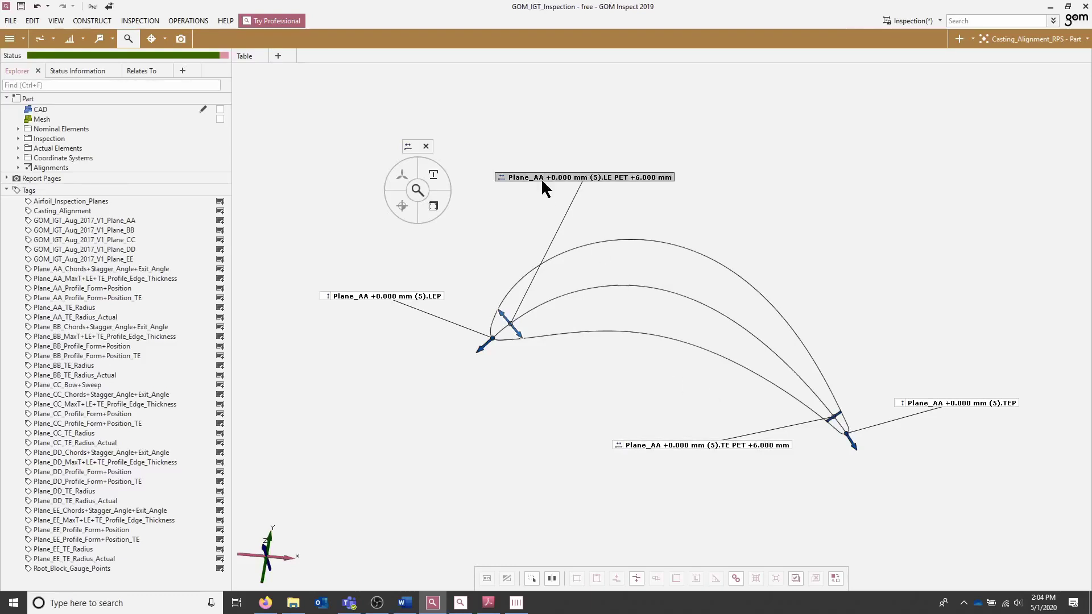
left_click(438, 211)
left_click(468, 234)
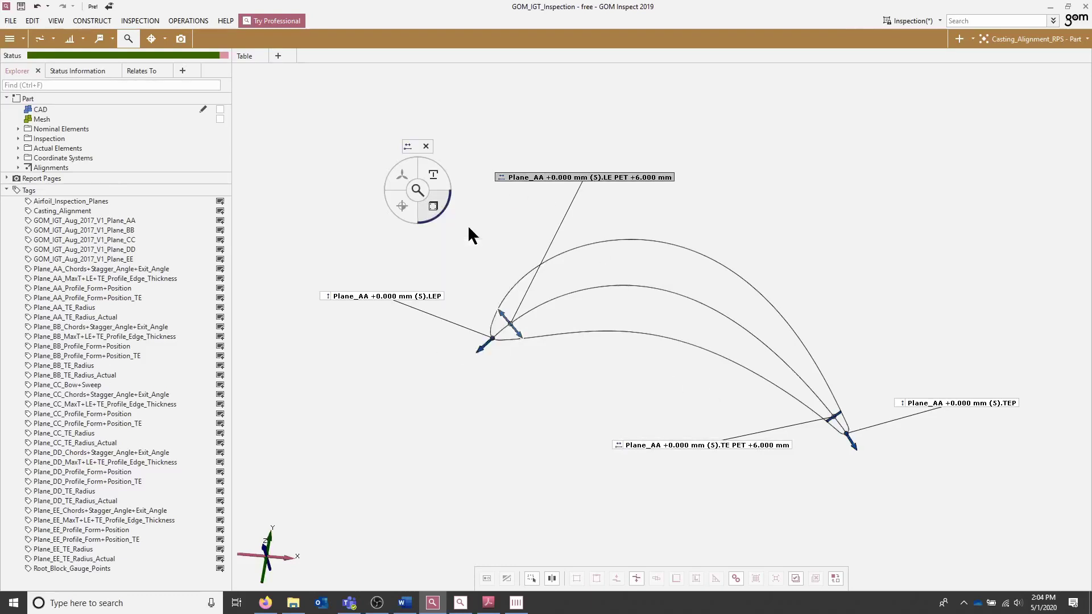
left_click(364, 306)
left_click_drag(590, 169, 596, 185)
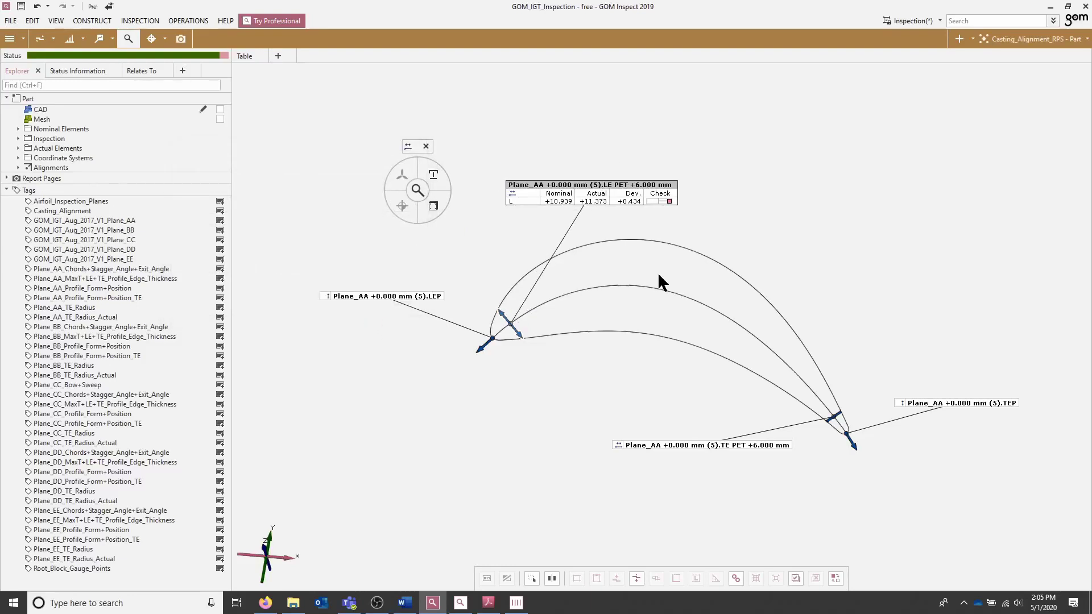
left_click(425, 146)
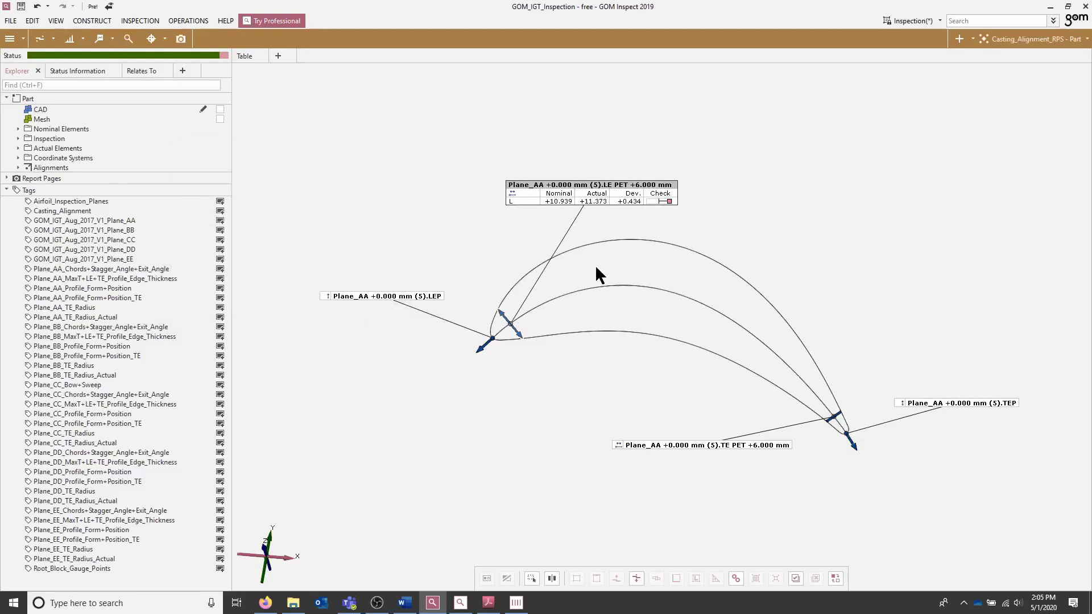
left_click(584, 246)
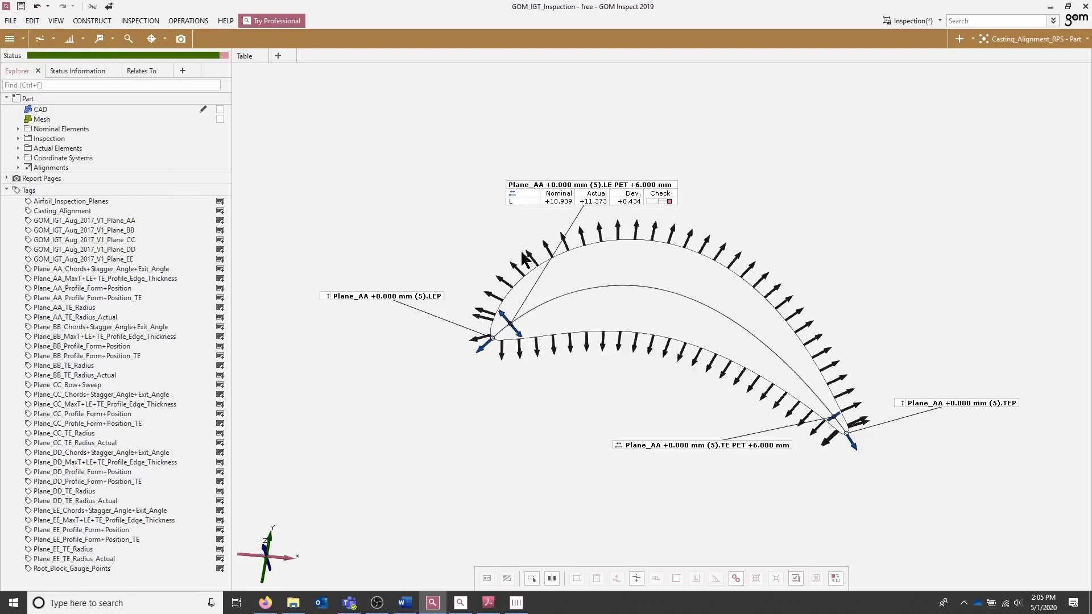
key("space")
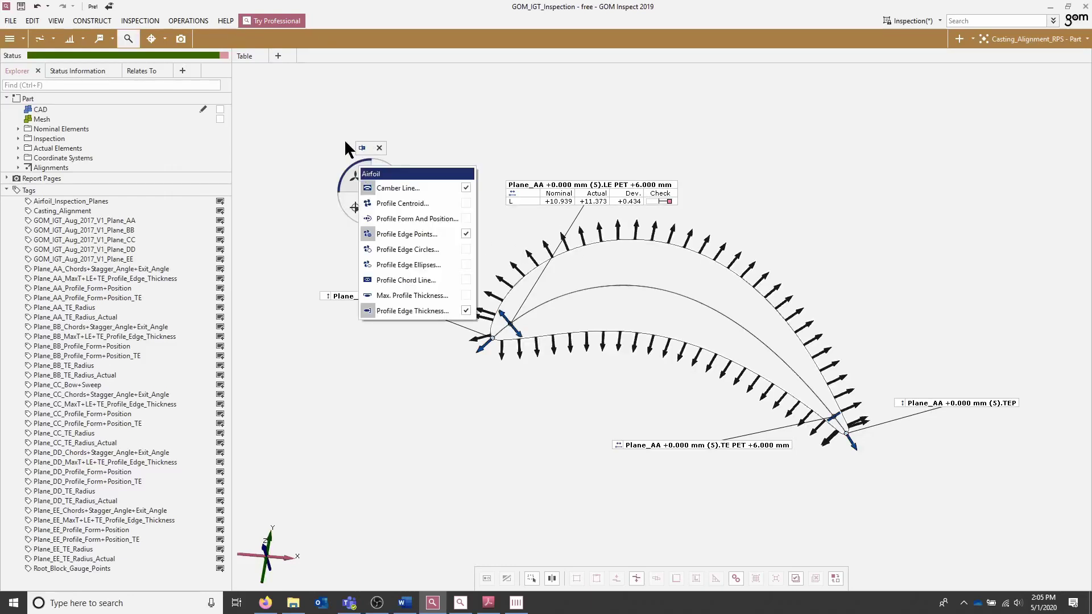
left_click(98, 21)
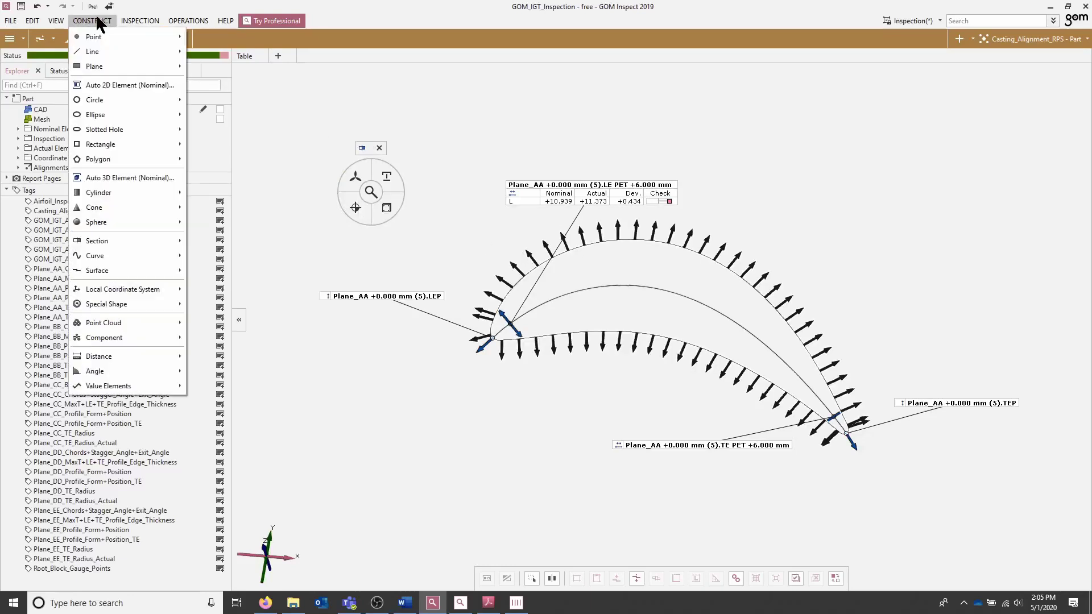
mouse_move(140, 23)
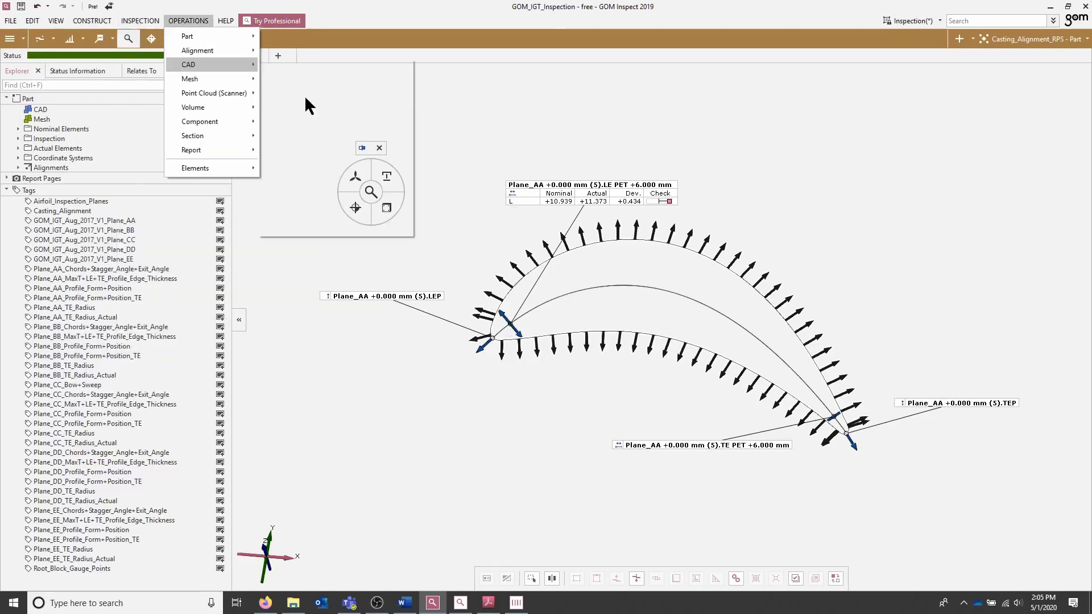
left_click(646, 121)
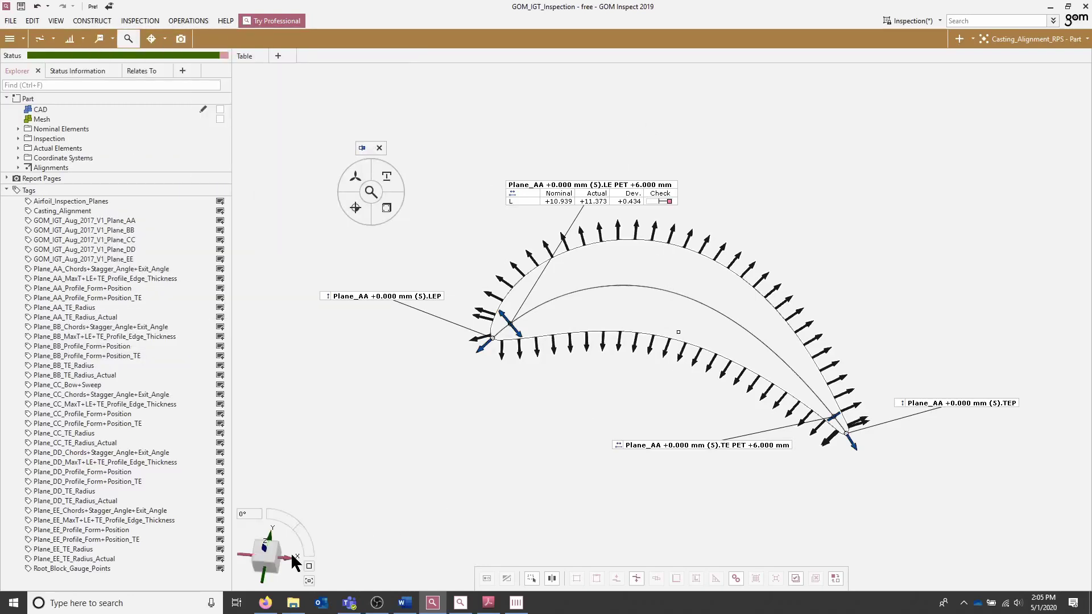
left_click_drag(677, 295, 666, 322)
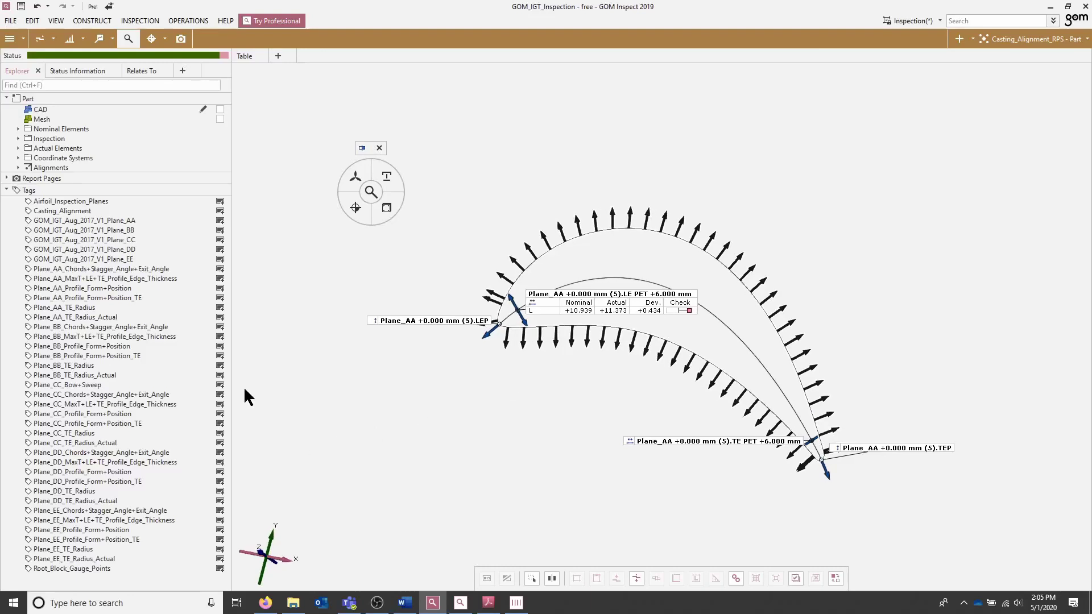
Step: Examine the tagged Plane_AA results for chords and angles, thicknesses, and profile form and position, along with the complete Plane_AA element set
left_click(135, 267)
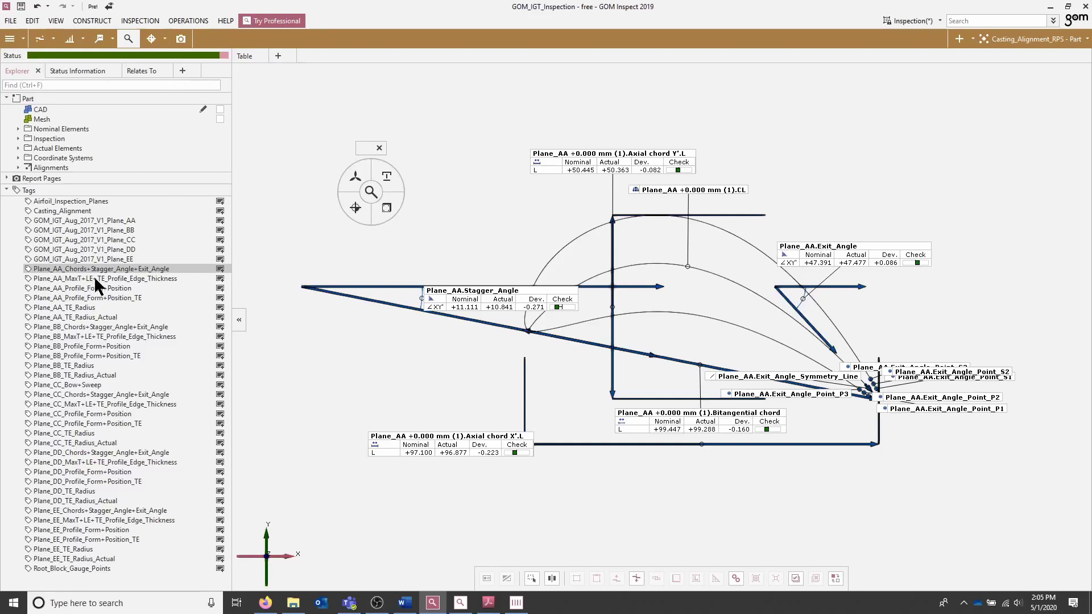
left_click(94, 278)
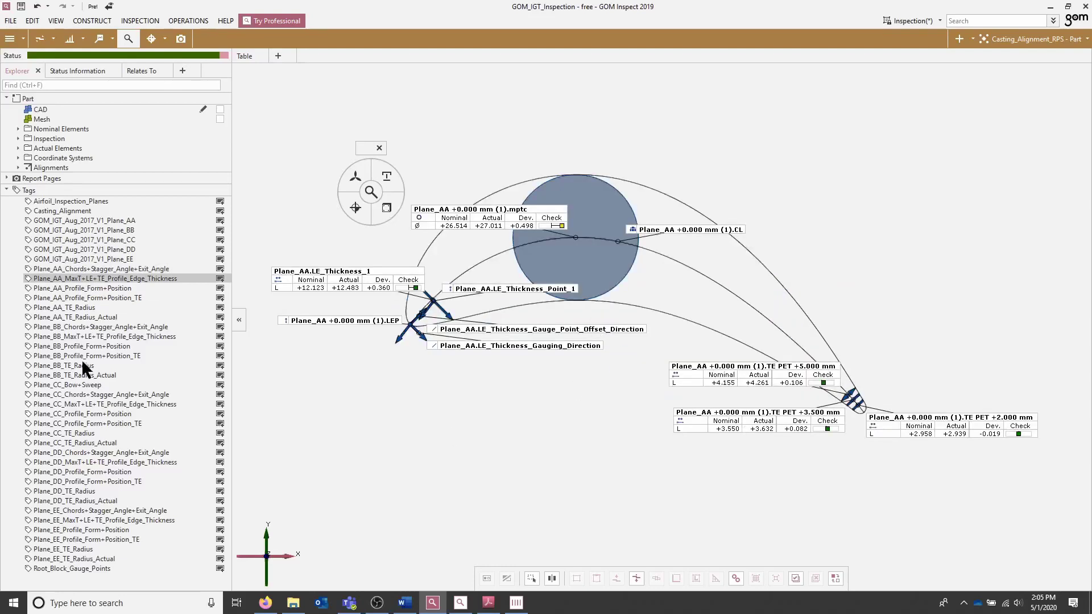
left_click(86, 287)
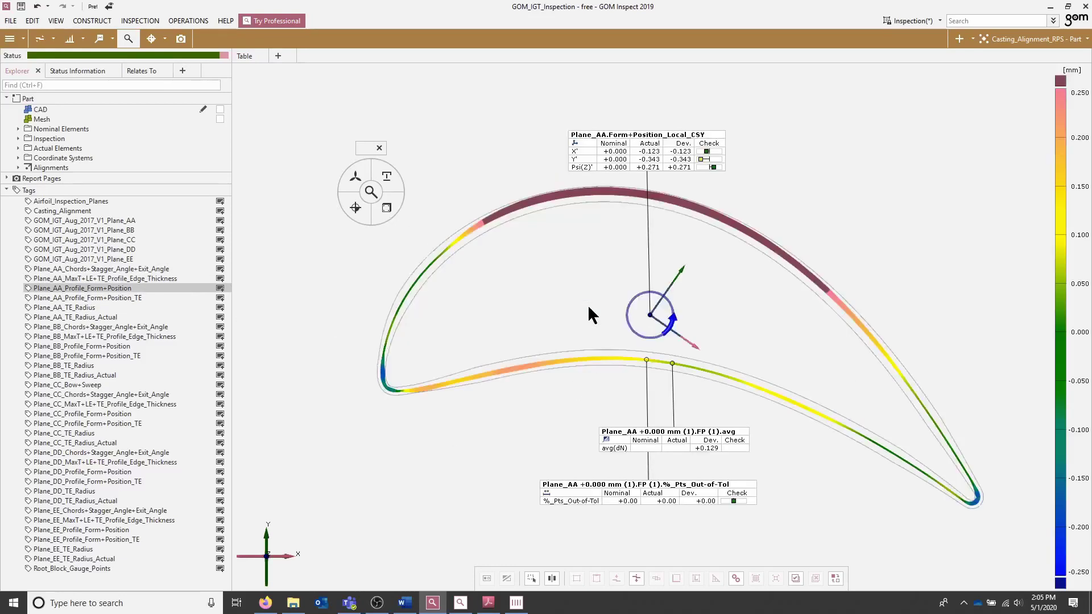
left_click(123, 296)
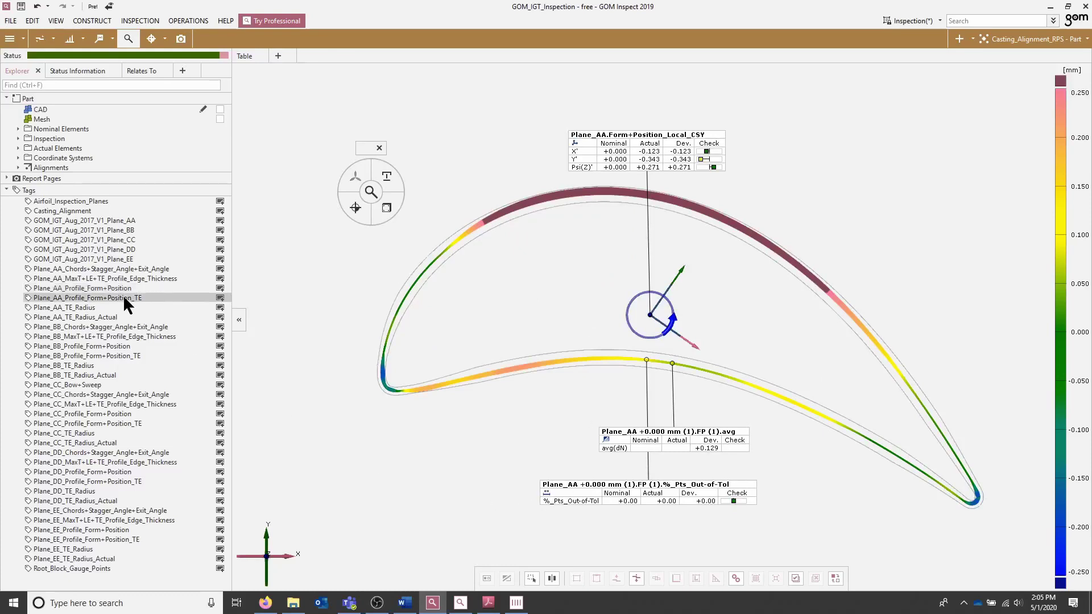
scroll(858, 447, "down", 10)
left_click(100, 220)
left_click(656, 324)
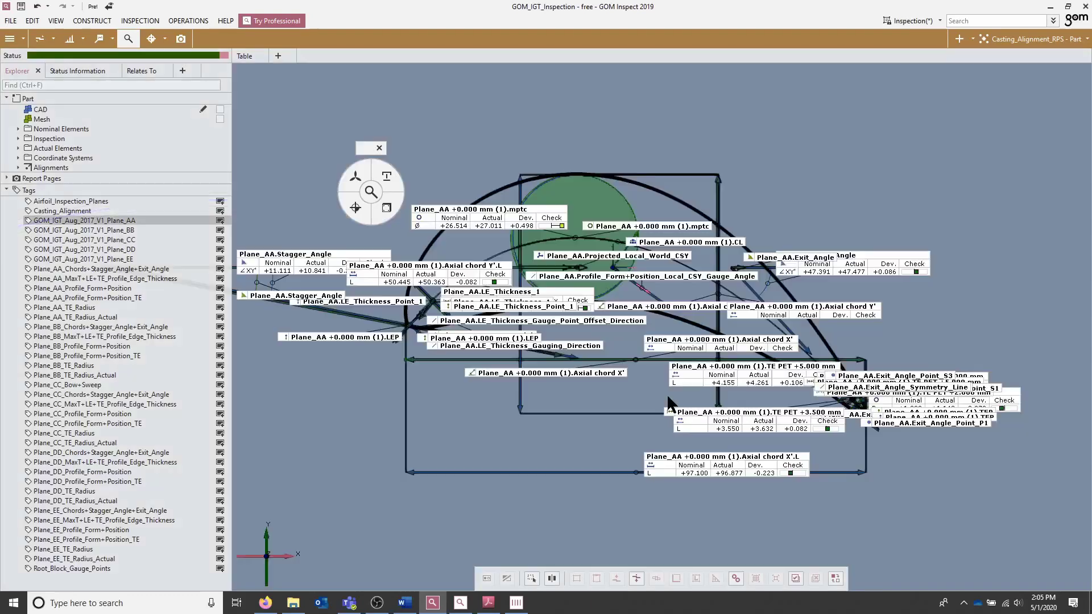
left_click_drag(745, 396, 748, 350)
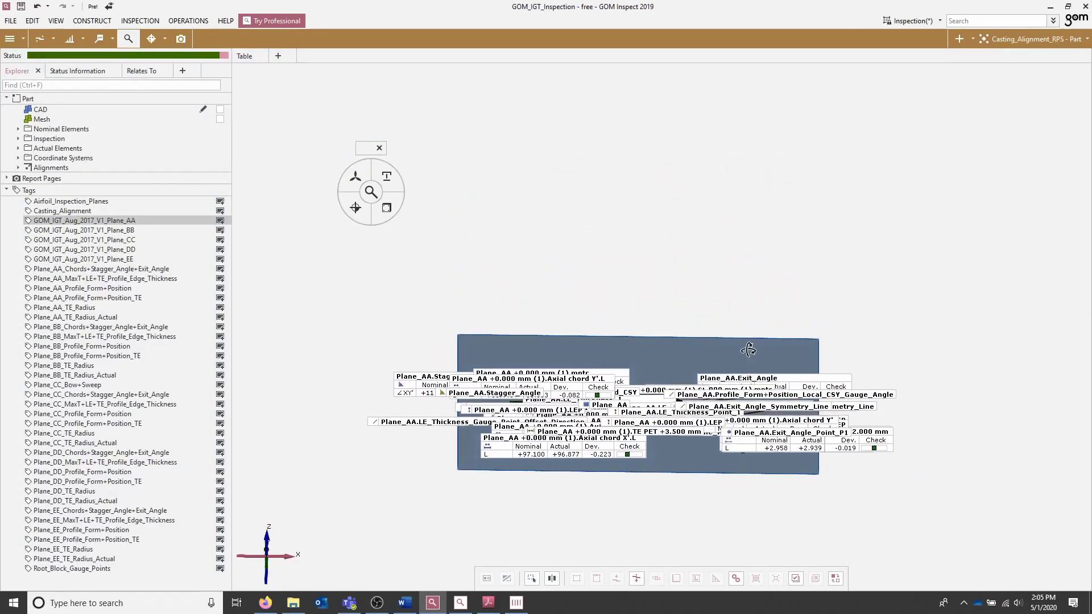
Step: Display the Airfoil_Inspection_Planes elements together with the CAD blade
left_click(205, 201)
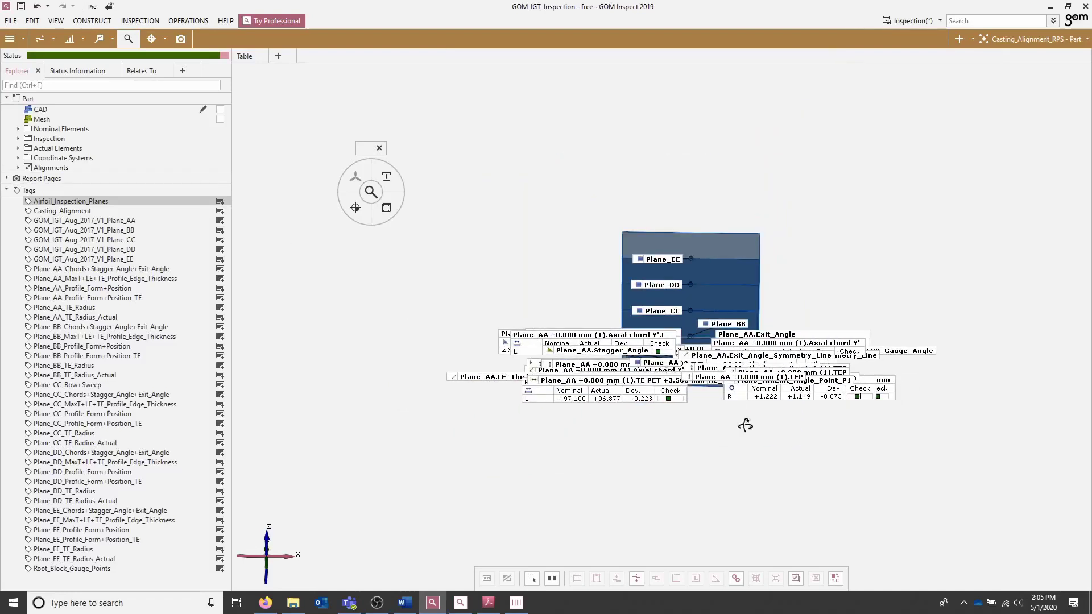
left_click(218, 110)
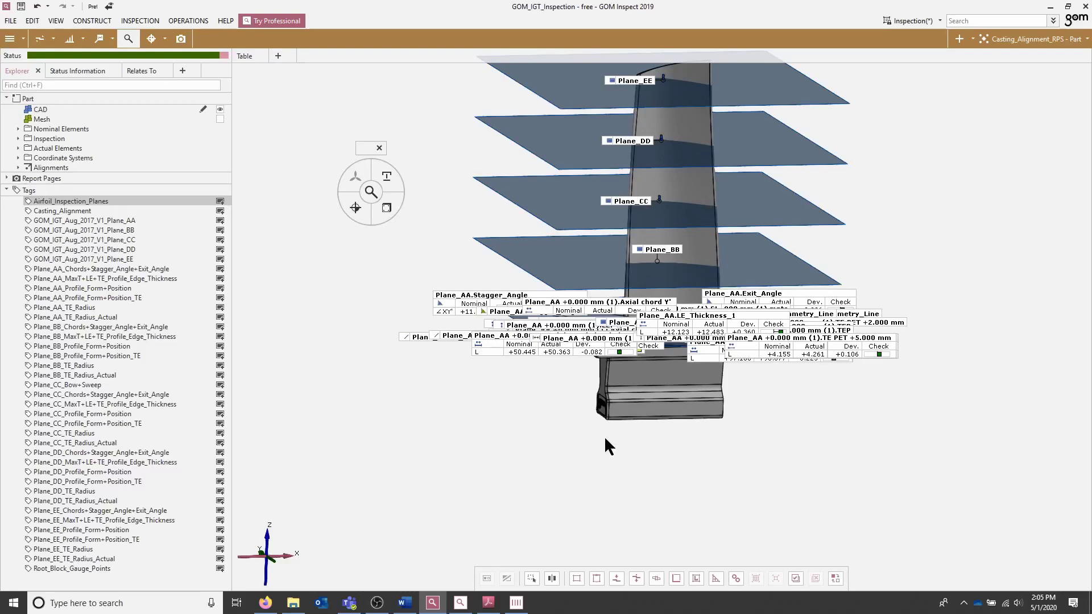
right_click_drag(534, 405, 519, 430)
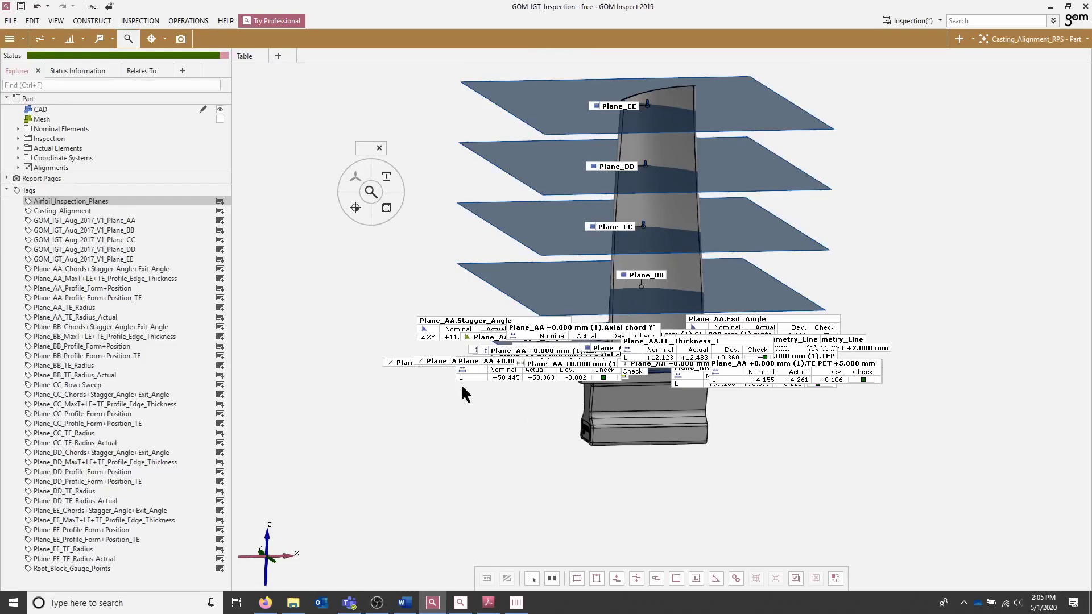
Step: Close I-Inspect and look up the command for defining a user-defined inspection principle among the inspection functions
left_click(380, 148)
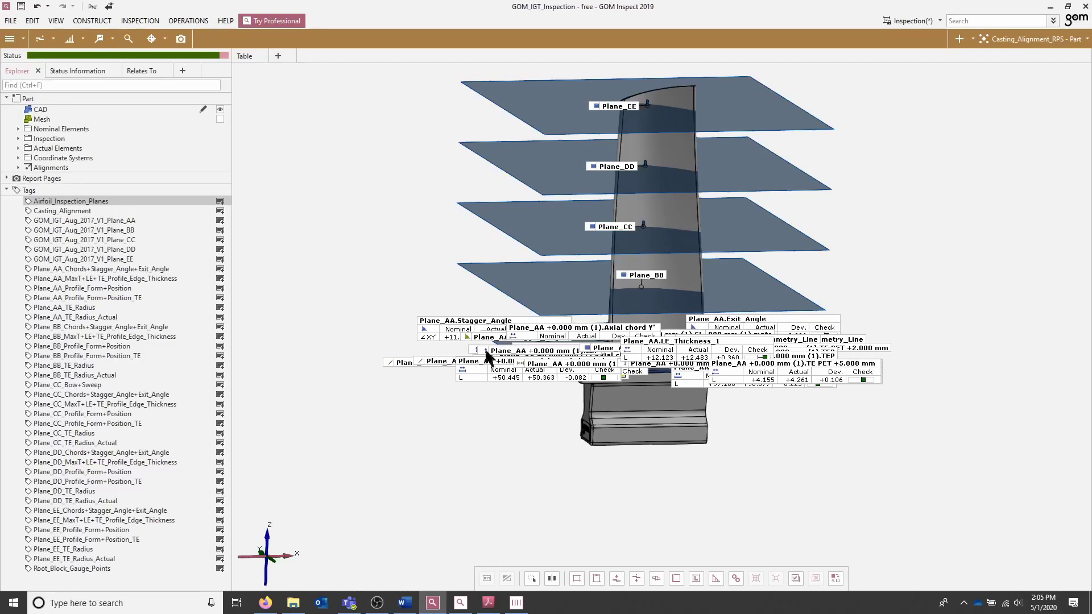
scroll(586, 404, "up", 2)
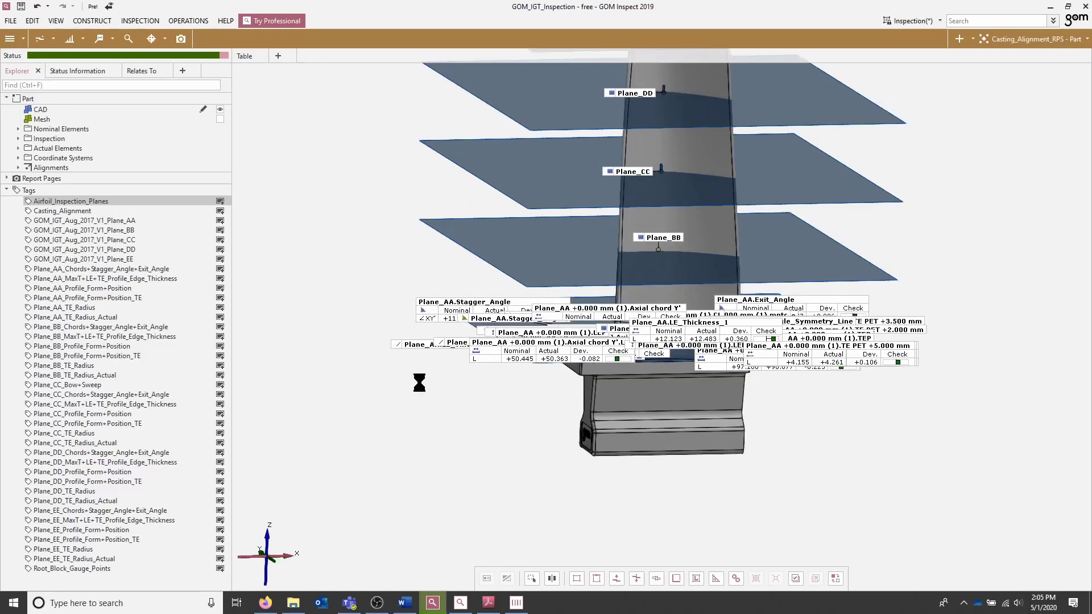
left_click(140, 21)
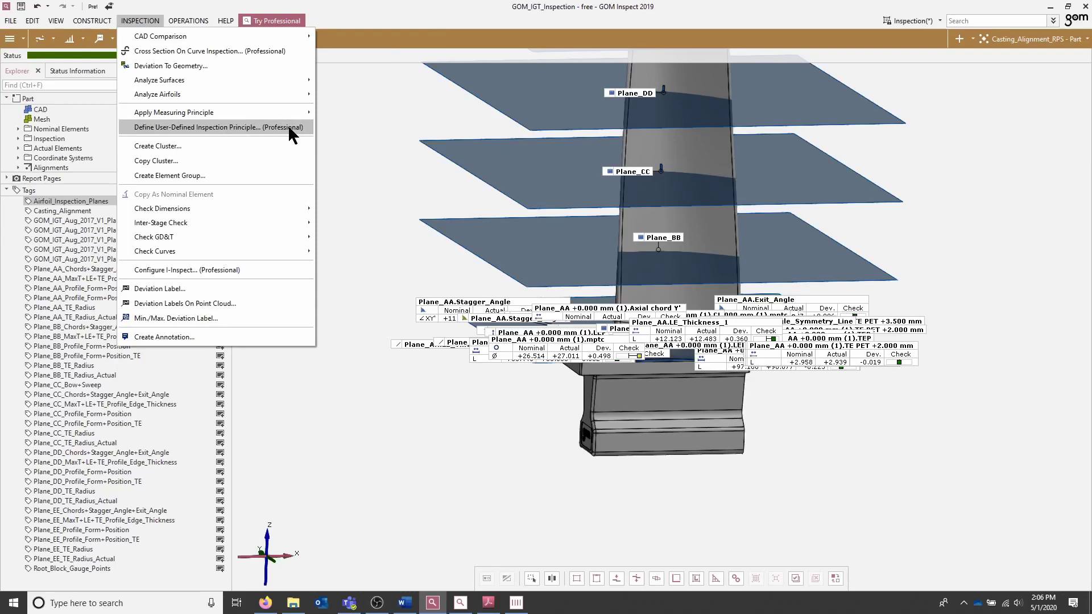
left_click(402, 164)
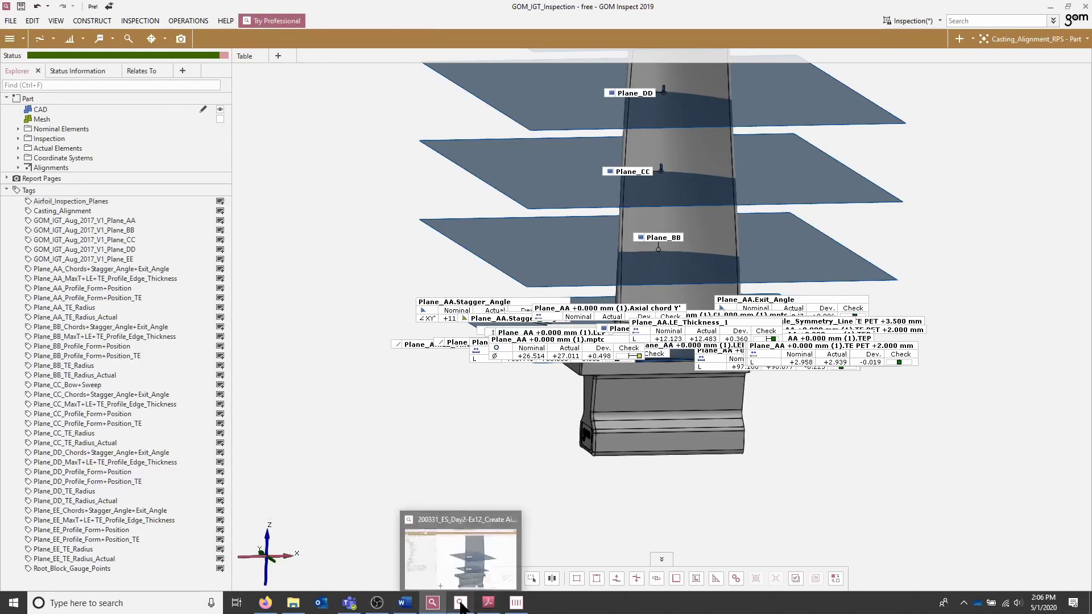
Step: Switch to the 200331_ES_Day2-Ex12_Create Airfoil UDIP project in GOM Inspect Professional and bring Plane_HA and Plane_HB on the blade into view
left_click(460, 602)
scroll(694, 320, "down", 3)
left_click_drag(857, 361, 702, 334)
right_click_drag(702, 334, 589, 394)
left_click_drag(589, 394, 621, 403)
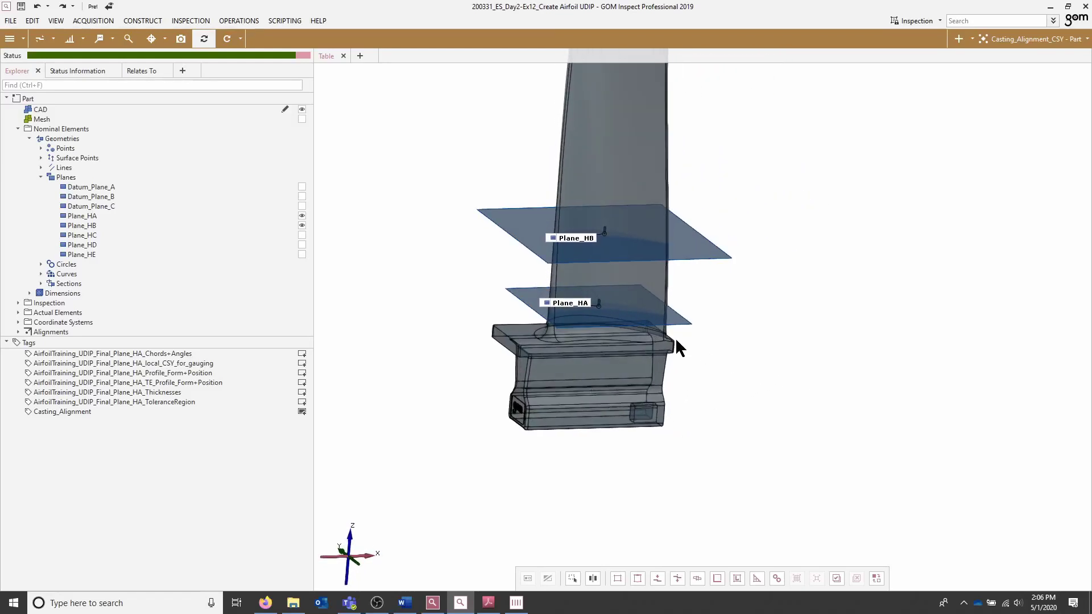
Step: Examine all AirfoilTraining_UDIP_Final results tagged for Plane_HA, from Chords+Angles through ToleranceRegion, then clear the tag selection
left_click(139, 353)
left_click(188, 401, "shift")
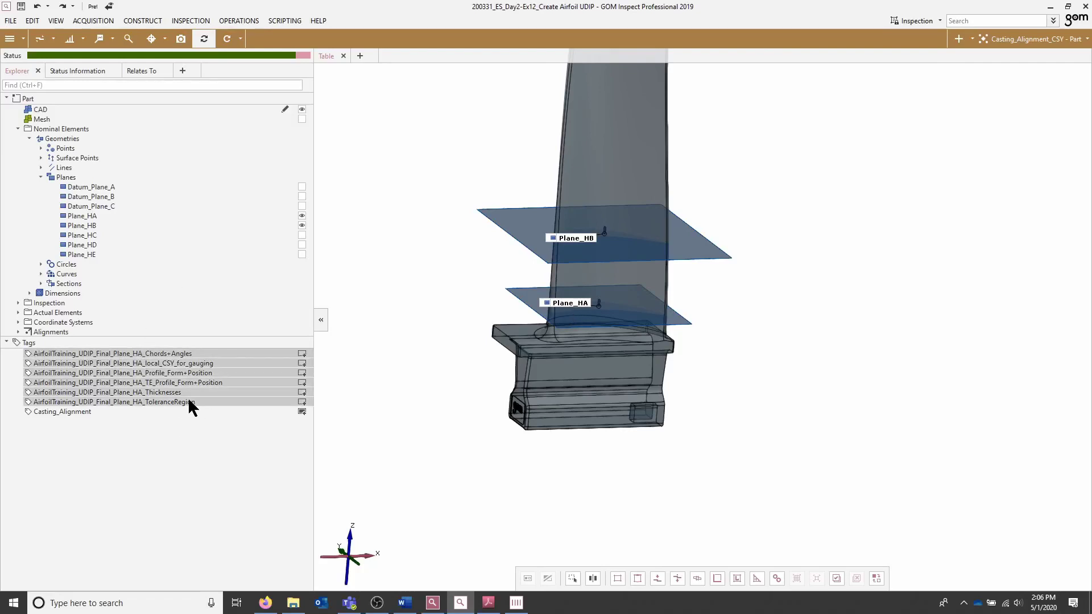
scroll(520, 329, "up", 10)
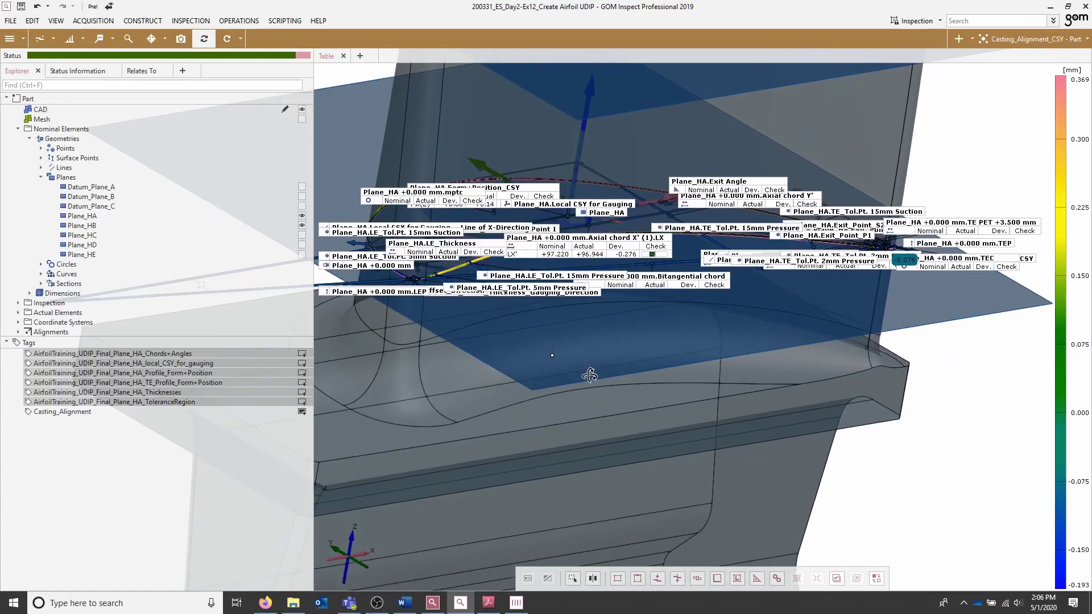
mouse_move(590, 375)
left_mouse_down()
mouse_move(562, 366)
mouse_move(571, 374)
left_mouse_up()
left_click_drag(813, 333, 632, 333)
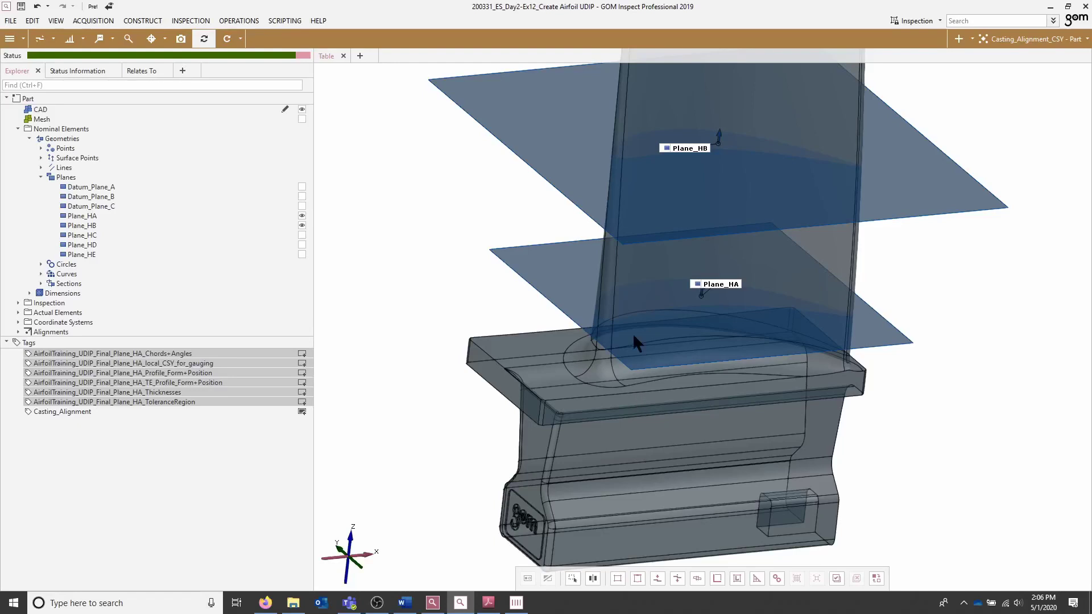
left_click(568, 279)
right_click_drag(643, 423, 612, 443)
left_click_drag(612, 443, 607, 428)
left_click(404, 302)
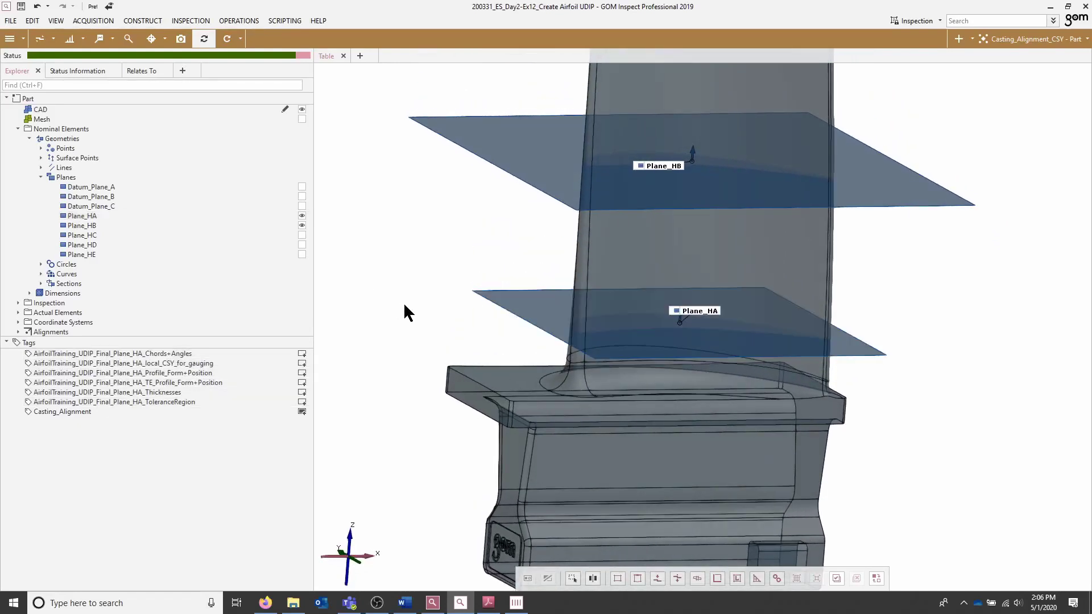
Step: Try defining the user-defined inspection principle AirfoilTraining_UDIP_Final from Plane_HA, with Stacking_Axis_CSY as its additional parent element
left_click(523, 302)
left_click(191, 21)
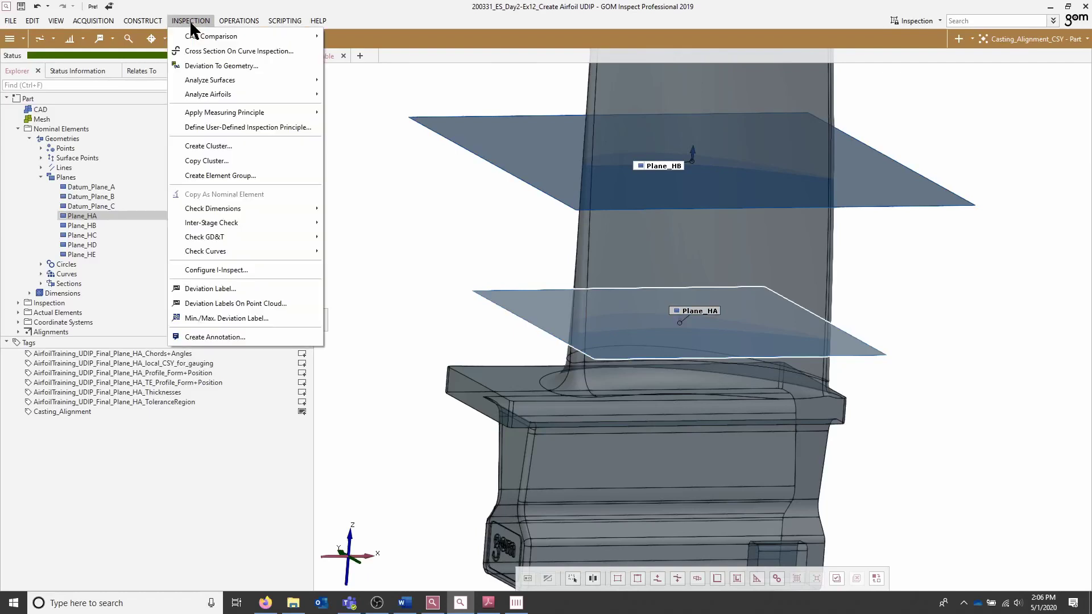
left_click(247, 127)
left_click_drag(360, 285, 505, 303)
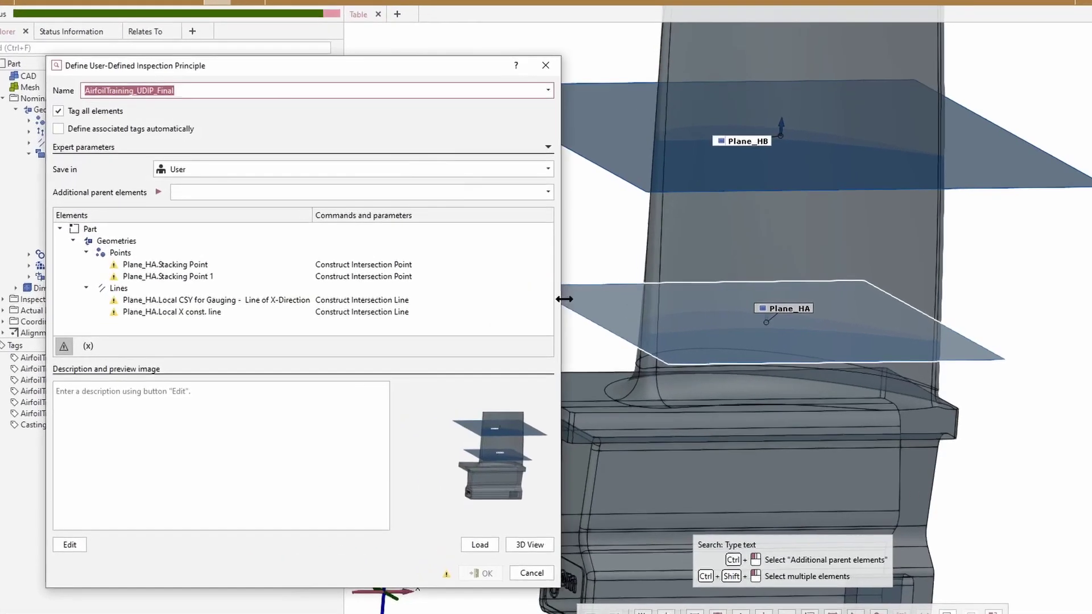
left_click(552, 190)
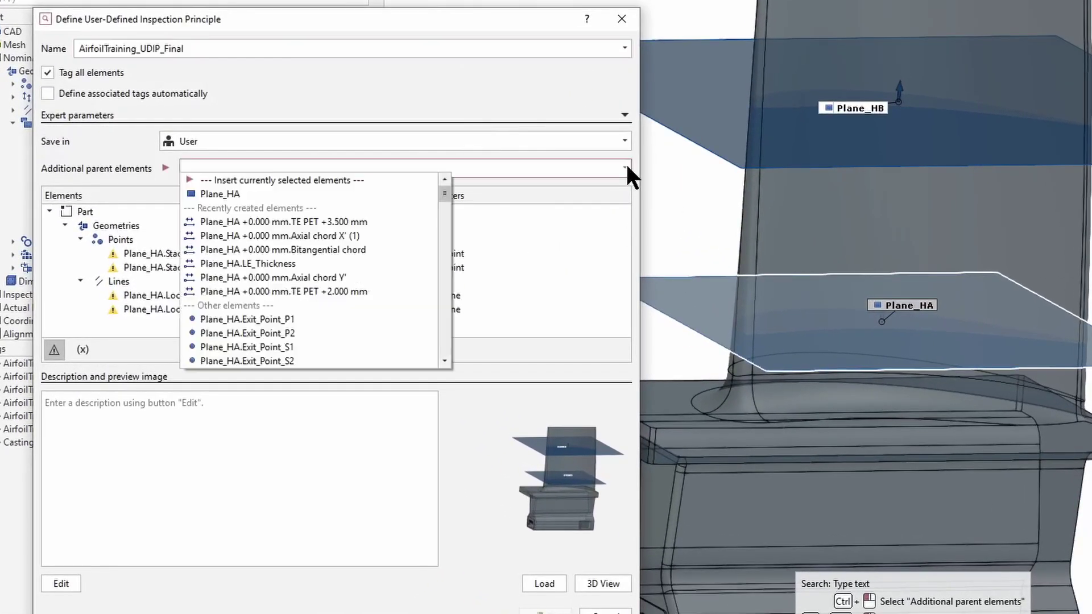
left_click_drag(443, 197, 460, 348)
left_click(252, 348)
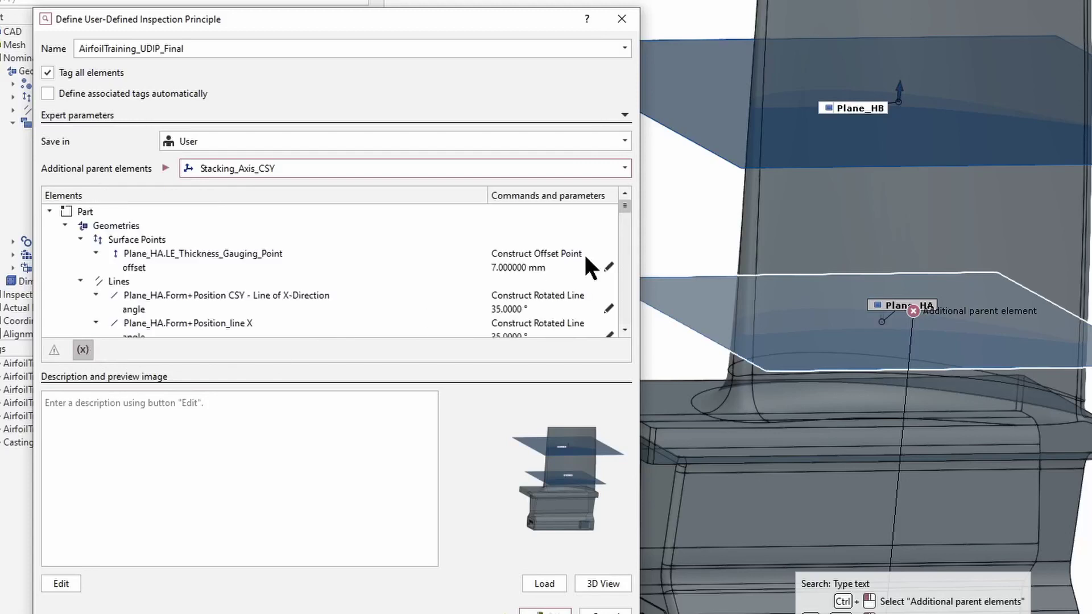
Step: Review the adjustable offset and angle parameters in the inspection principle definition, then cancel the definition
left_click_drag(641, 272, 799, 278)
scroll(530, 279, "down", 1)
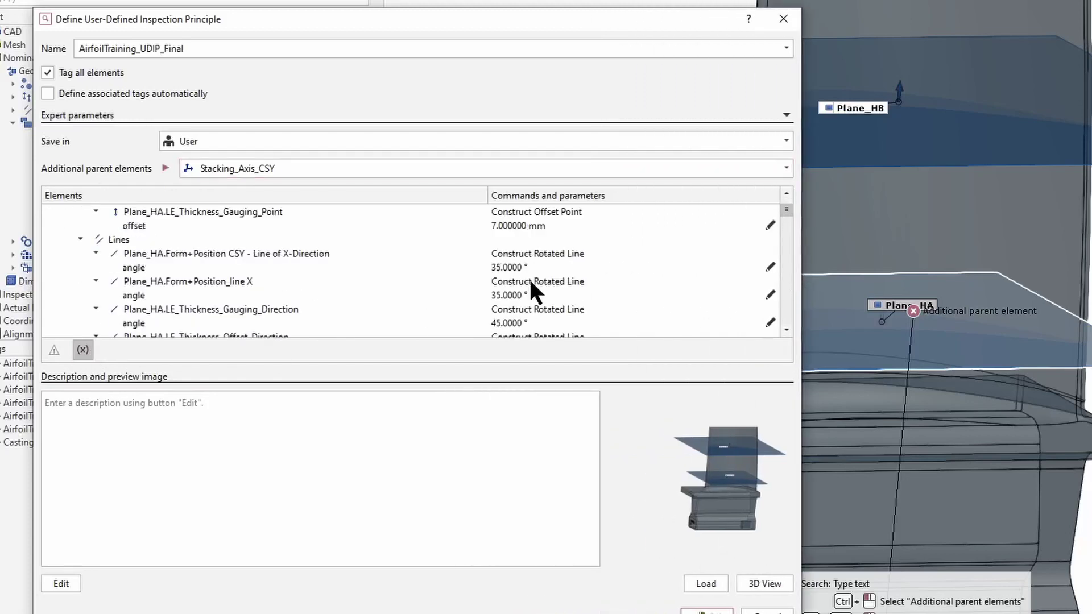
scroll(461, 302, "down", 1)
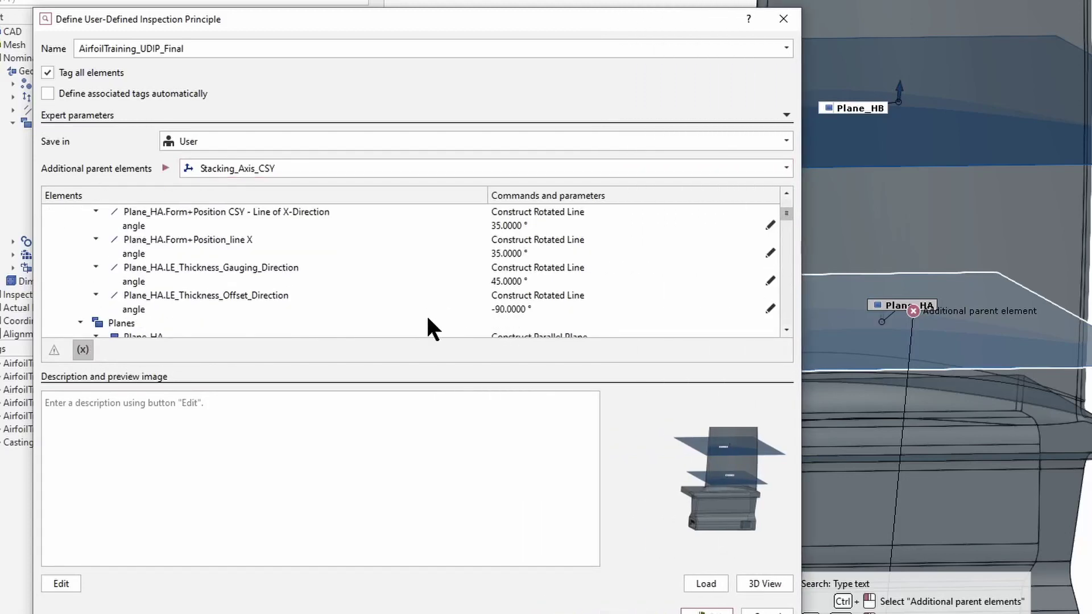
scroll(428, 320, "up", 1)
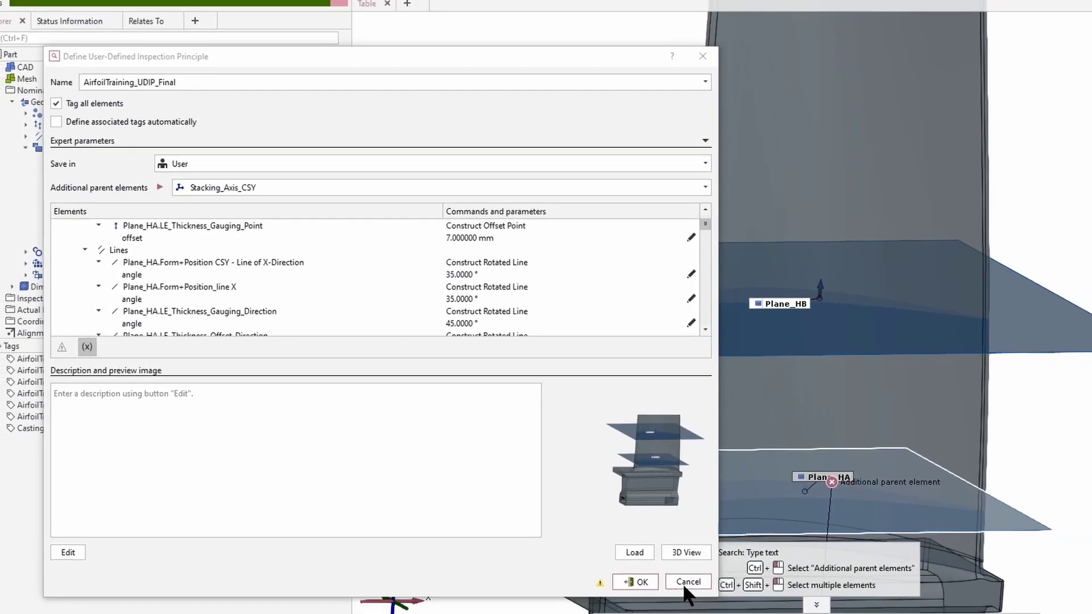
left_click(707, 613)
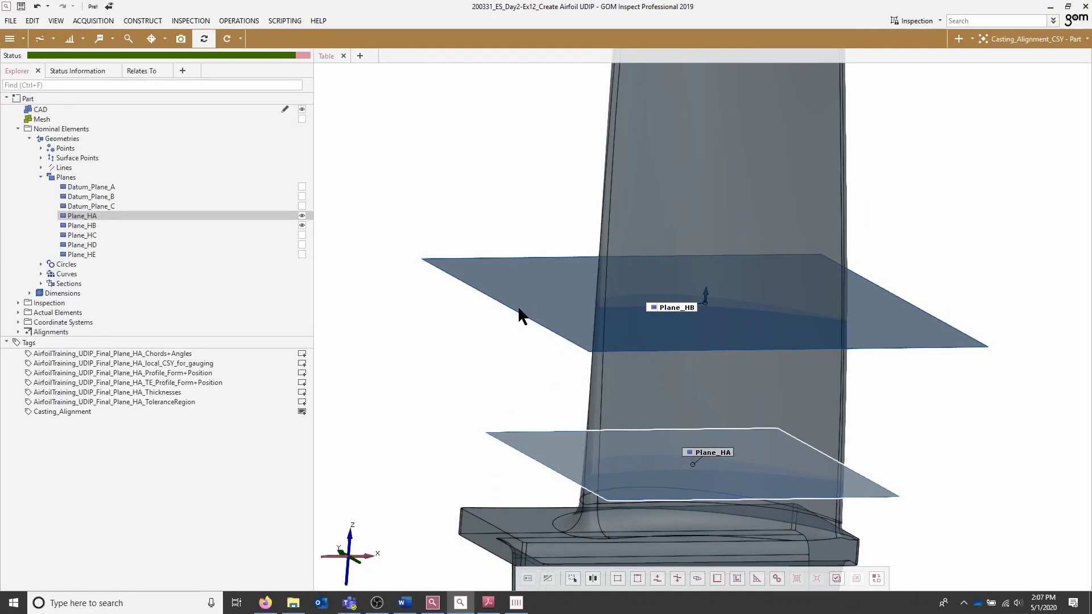
Step: Apply AirfoilTraining_UDIP_Final to Plane_HB with Stacking_Axis_CSY as the additional parent element, keeping the 45° gauge angle and 7 mm gauge distance
left_click(546, 287)
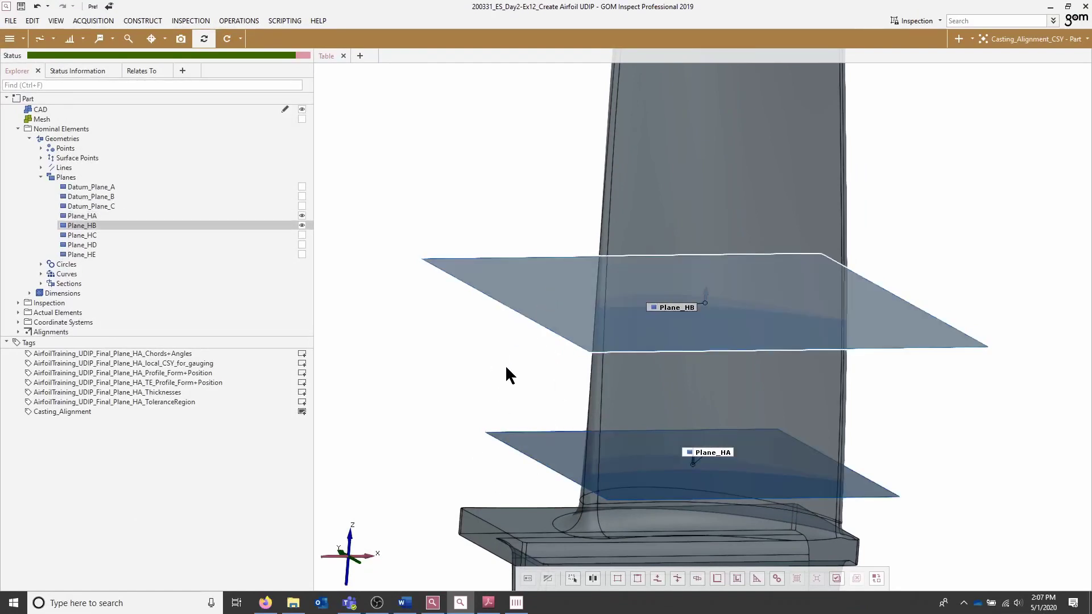
right_click(421, 157)
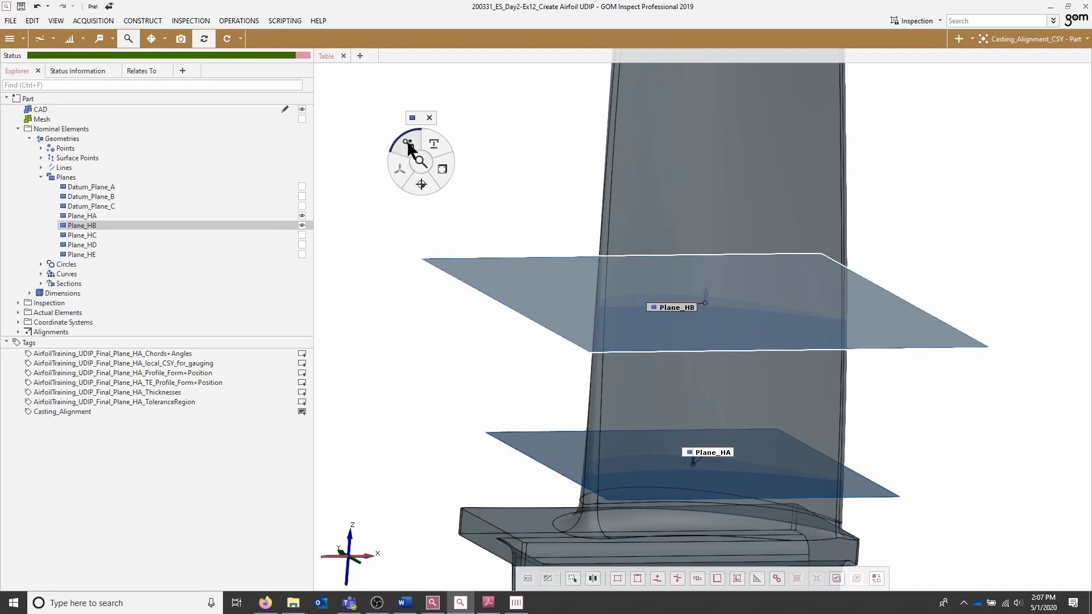
left_click(408, 146)
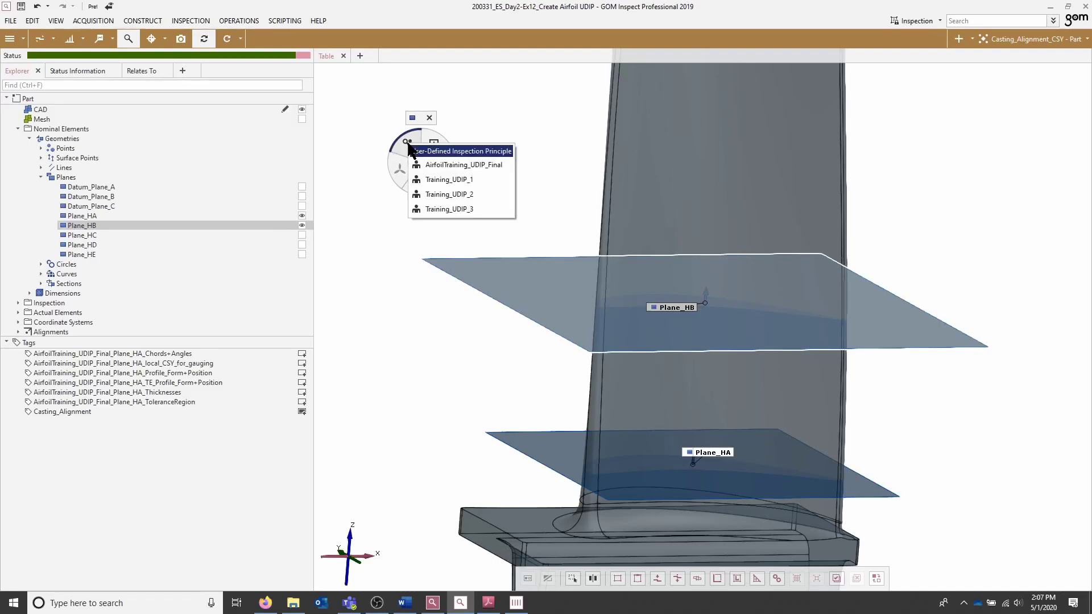
left_click(451, 165)
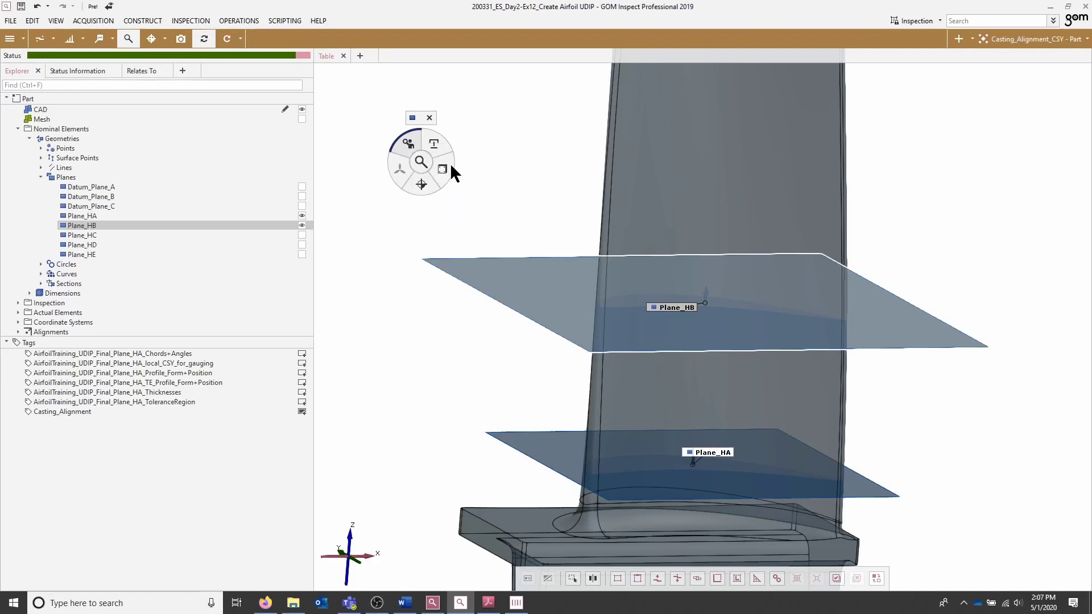
left_click_drag(414, 304, 778, 526)
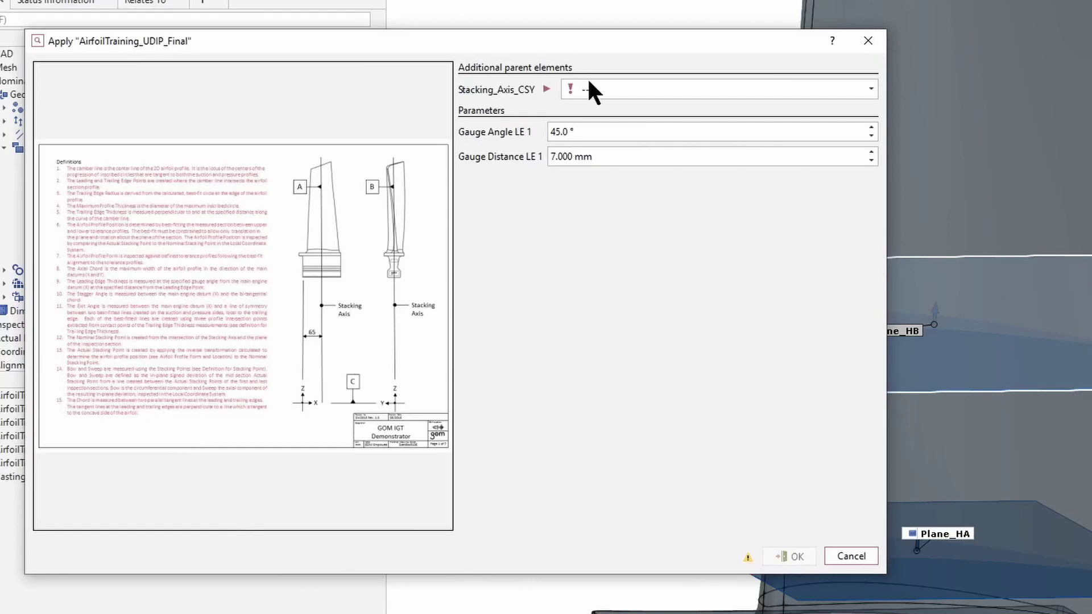
left_click(784, 89)
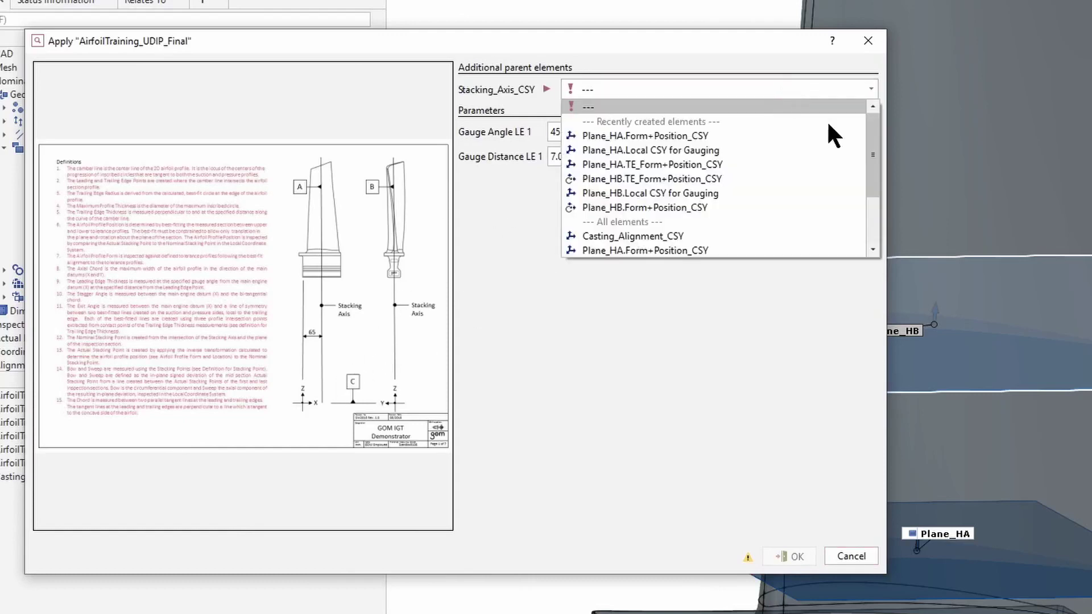
left_click_drag(873, 142, 865, 196)
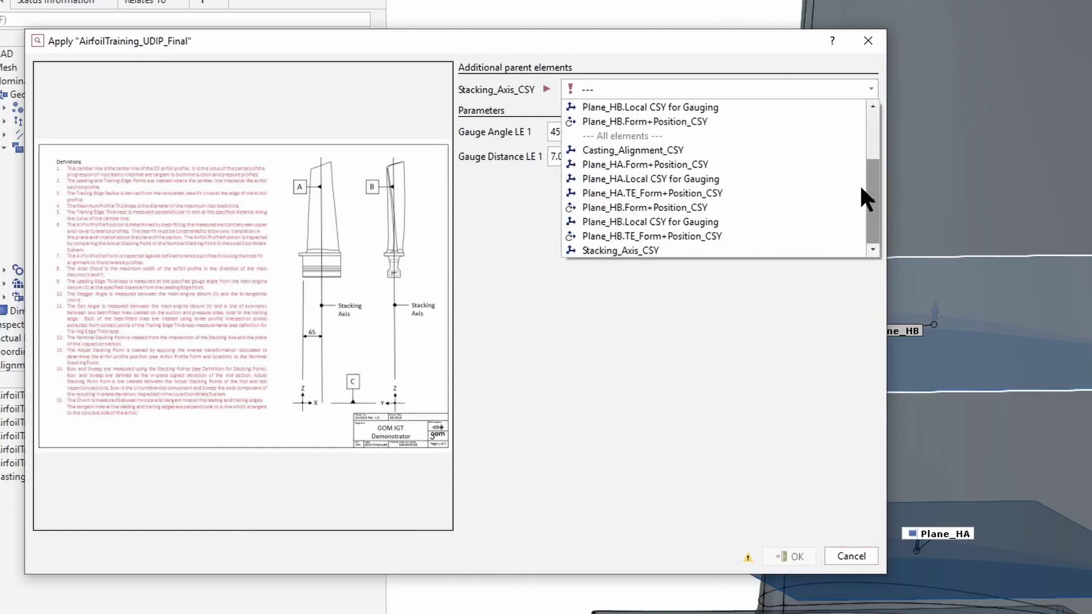
left_click(667, 250)
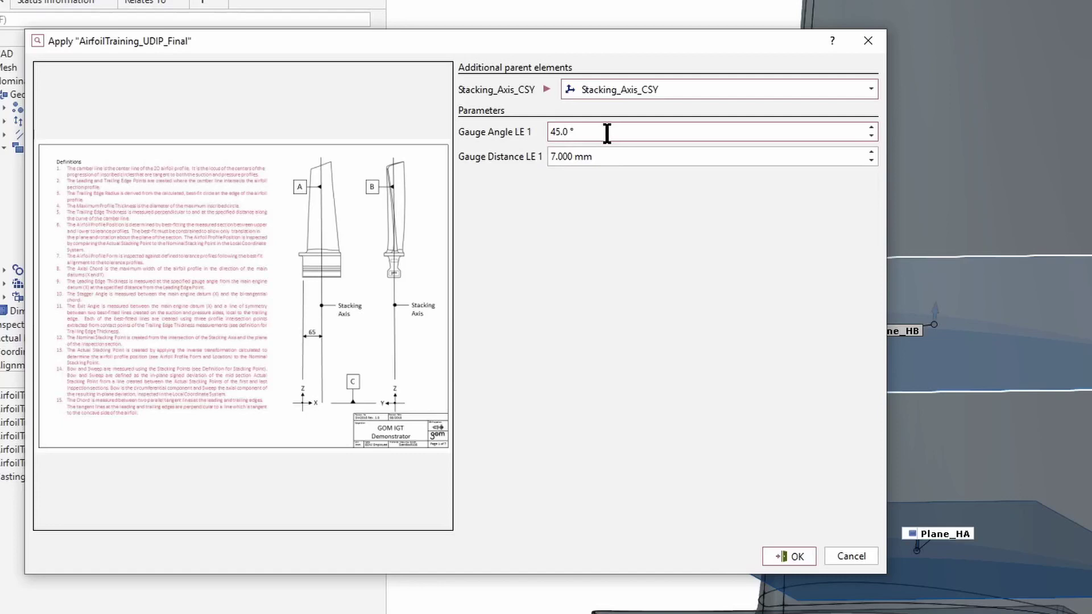
left_click_drag(626, 42, 482, 144)
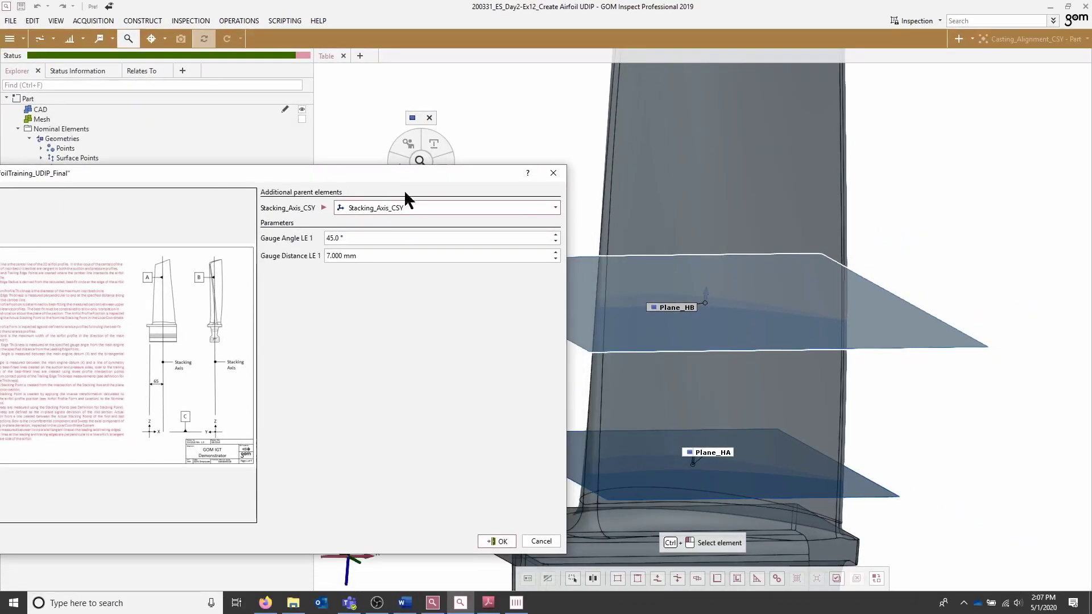
left_click_drag(389, 176, 466, 95)
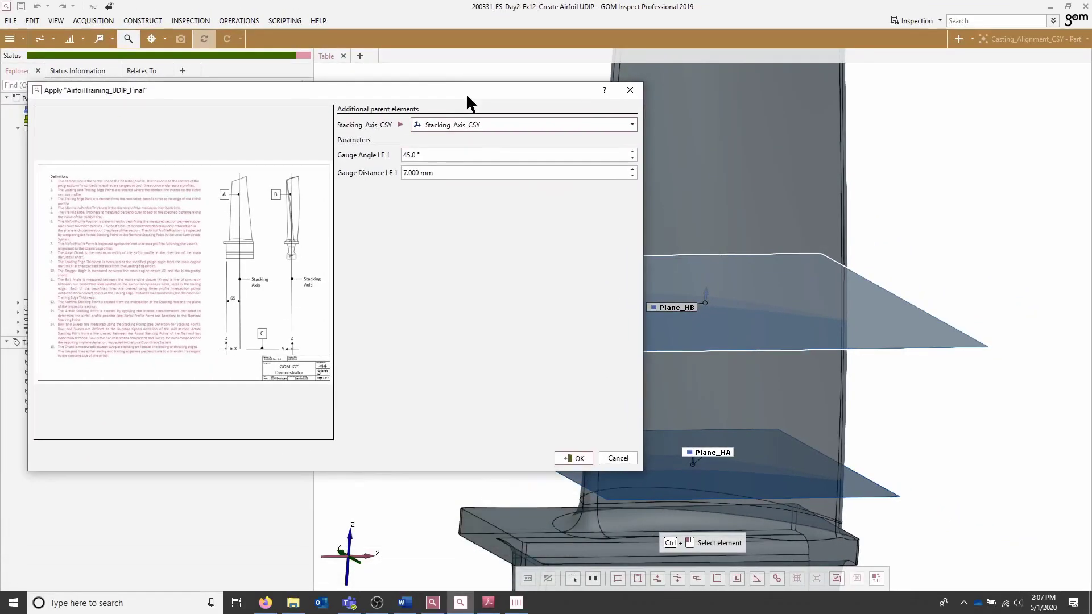
left_click(573, 461)
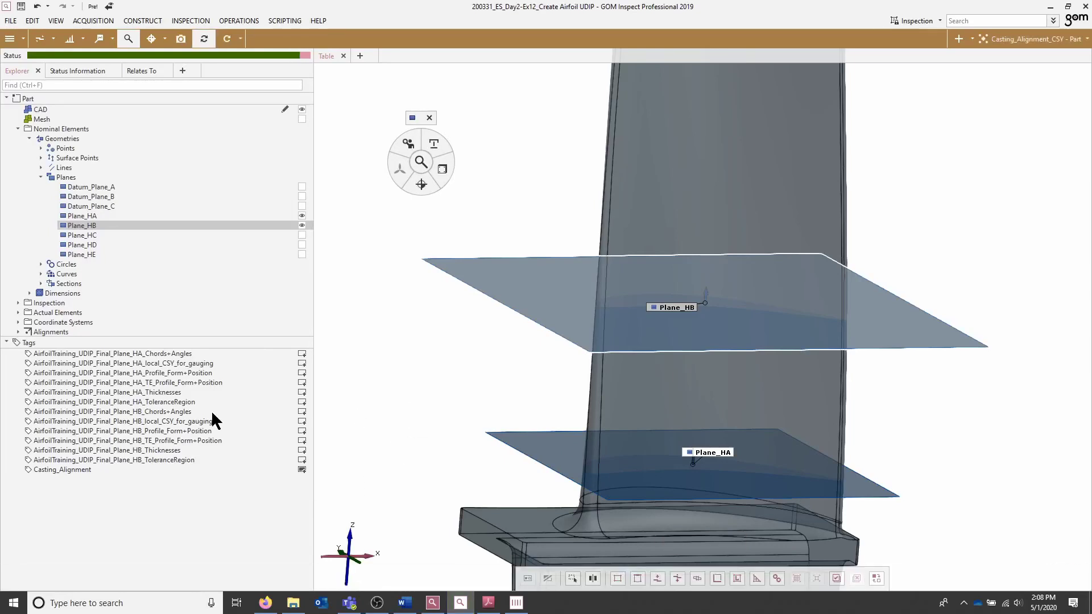
Step: Examine all tagged Plane_HB results on the blade, including the leading edge points, thickness elements and airfoil profile
left_click(148, 409)
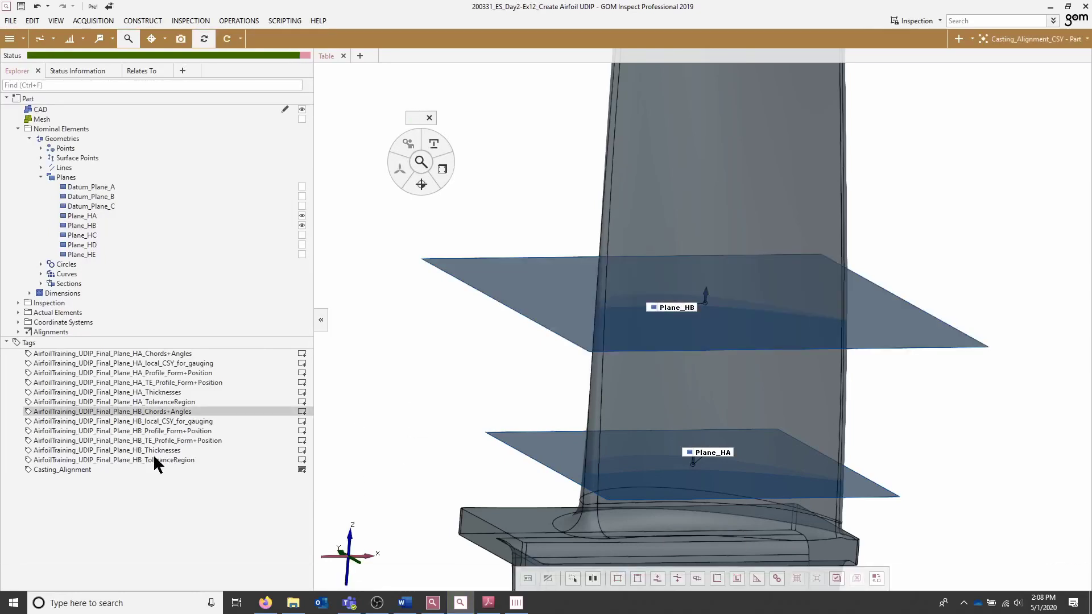
left_click(156, 458, "shift")
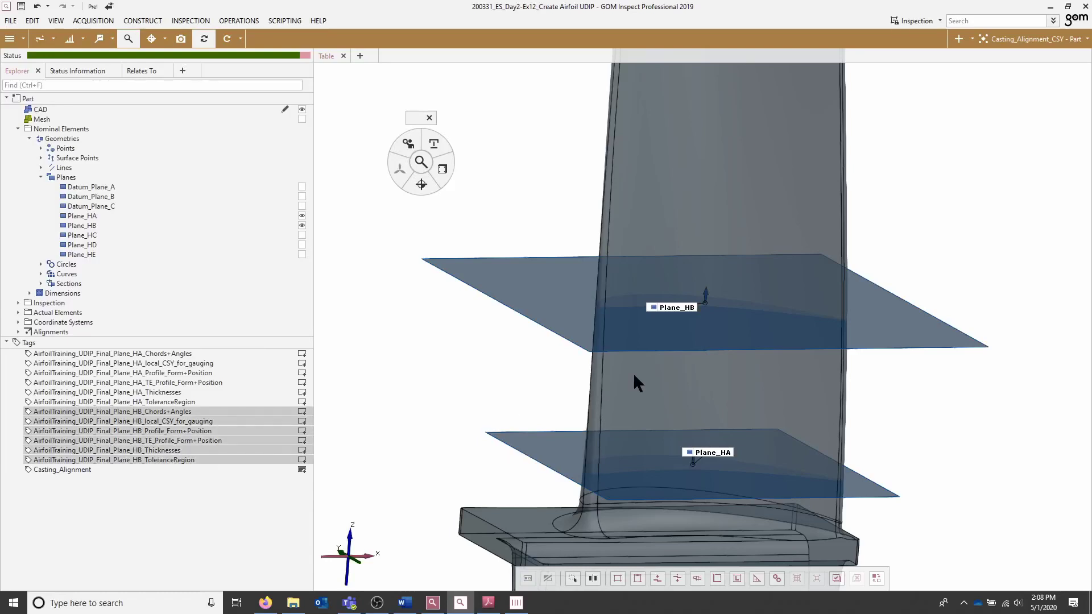
scroll(682, 353, "up", 5)
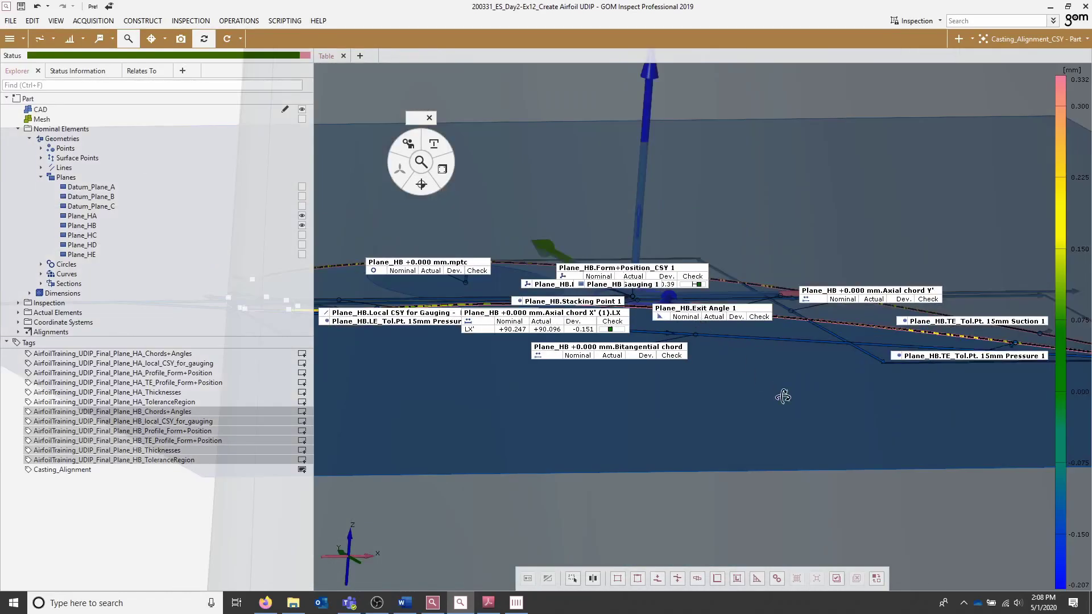
left_click_drag(783, 396, 510, 291)
scroll(506, 281, "up", 3)
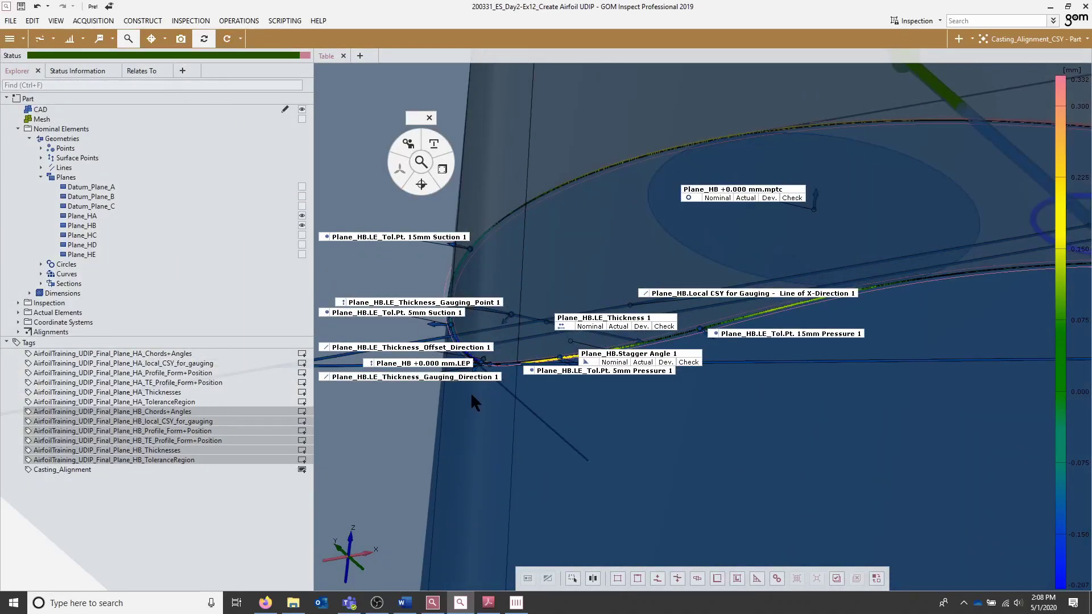
scroll(487, 402, "down", 2)
left_click_drag(568, 415, 544, 445)
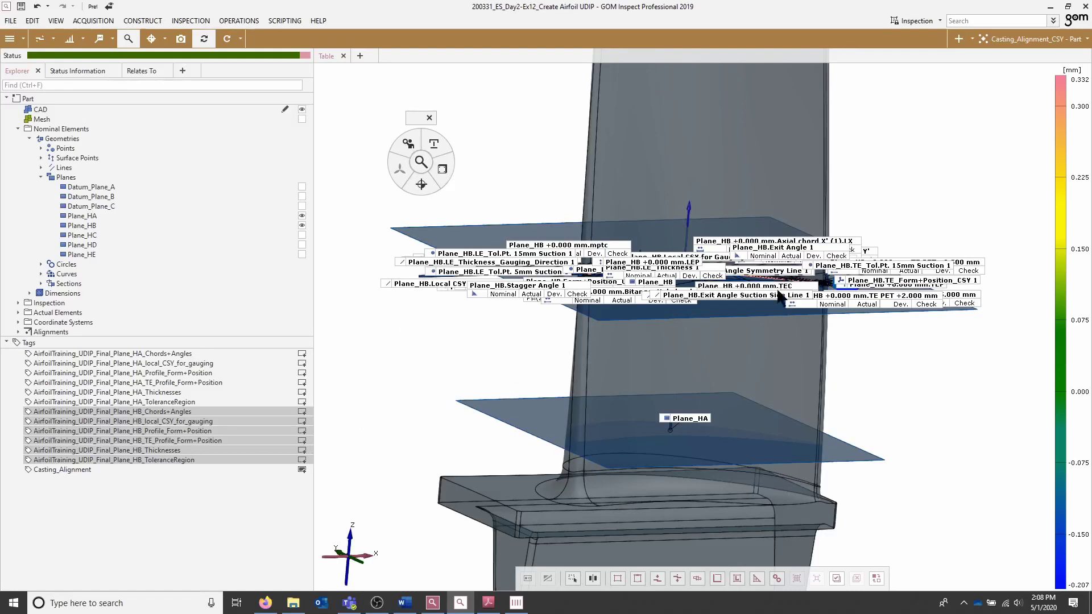
left_click_drag(464, 378, 468, 384)
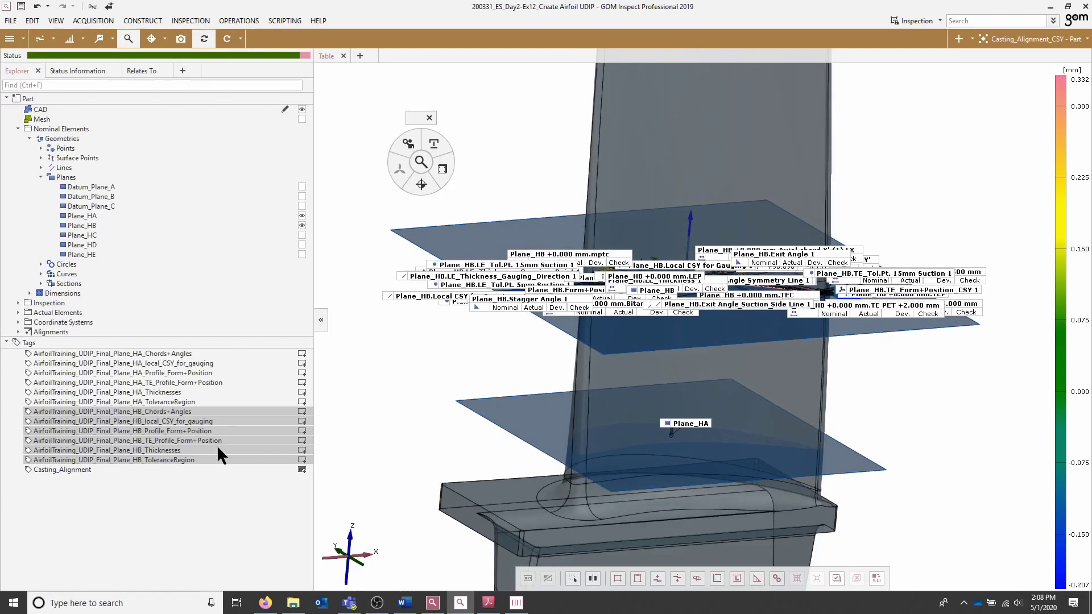
Step: Switch to Adobe Acrobat Reader to view the definitions page of GOM IGT Drawing.pdf
left_click(487, 604)
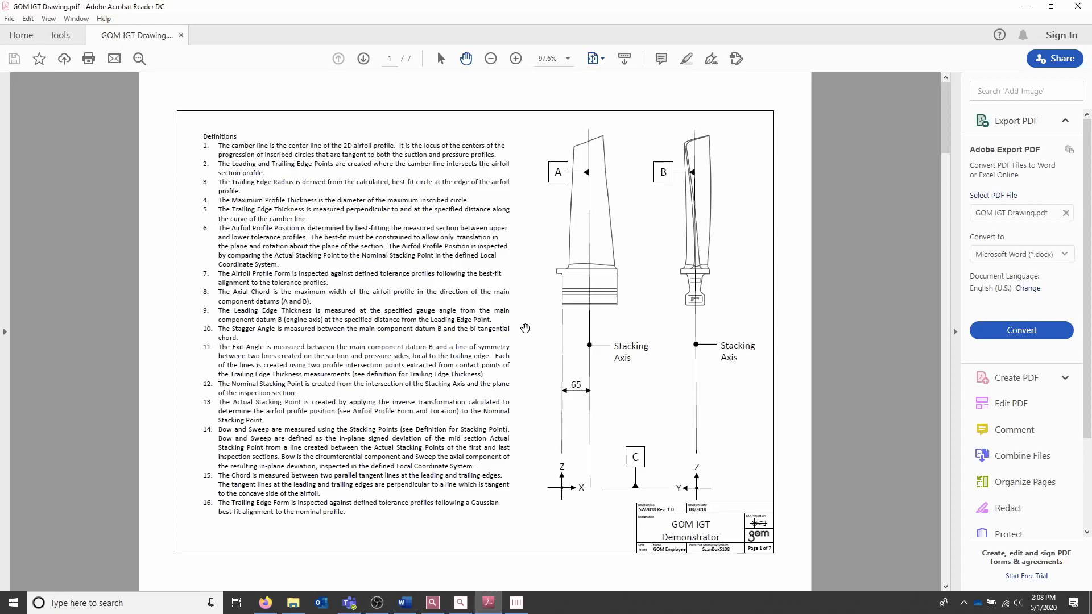
Step: View the Profile Thickness and TE Radius tables on page 3 of GOM IGT Drawing.pdf
scroll(527, 329, "down", 1)
scroll(527, 329, "down", 1)
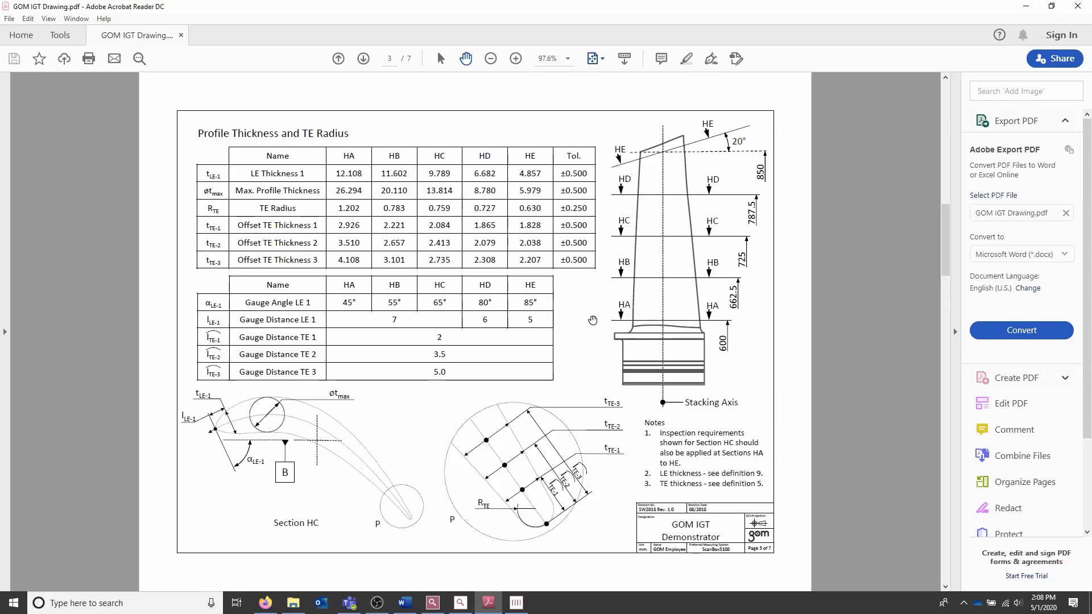
Step: Switch to the IGT_Smart_Teach project in ATOS Professional and examine the blade's inspection sections inside the fixture
left_click(518, 604)
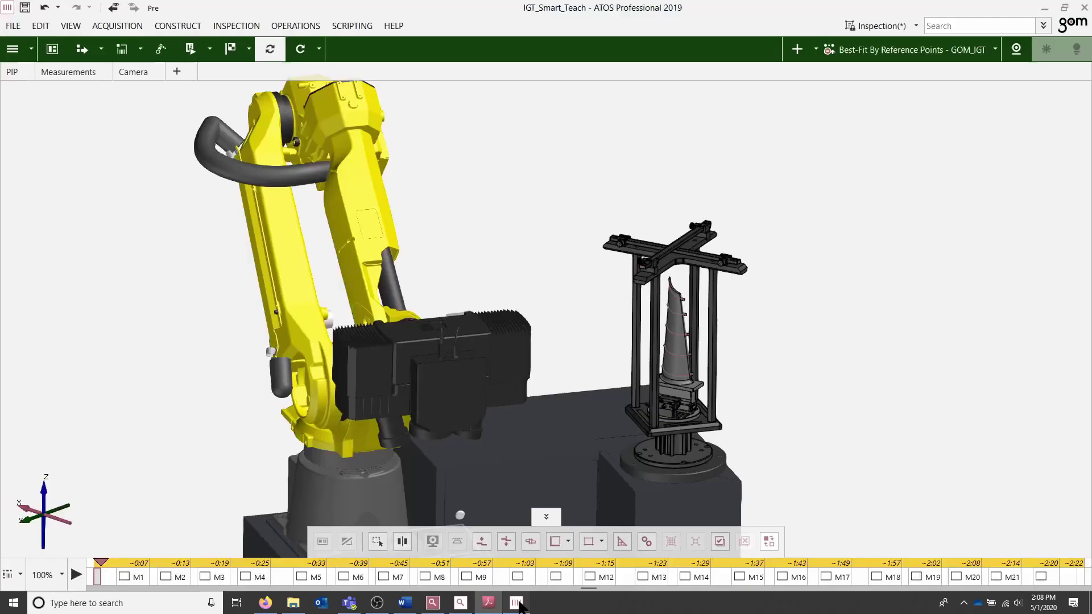
scroll(705, 348, "up", 5)
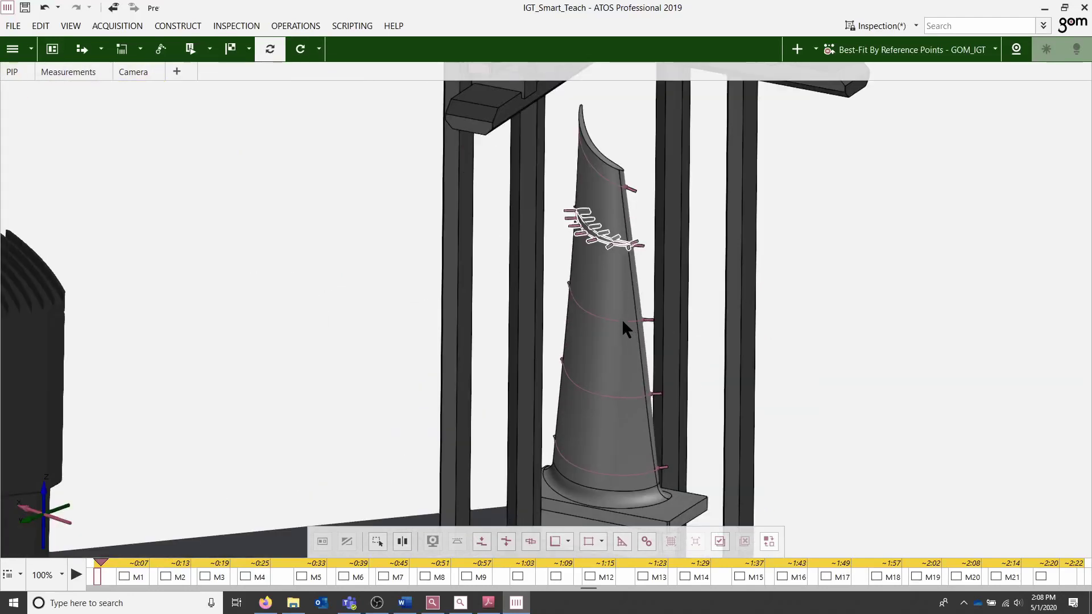
scroll(749, 316, "down", 5)
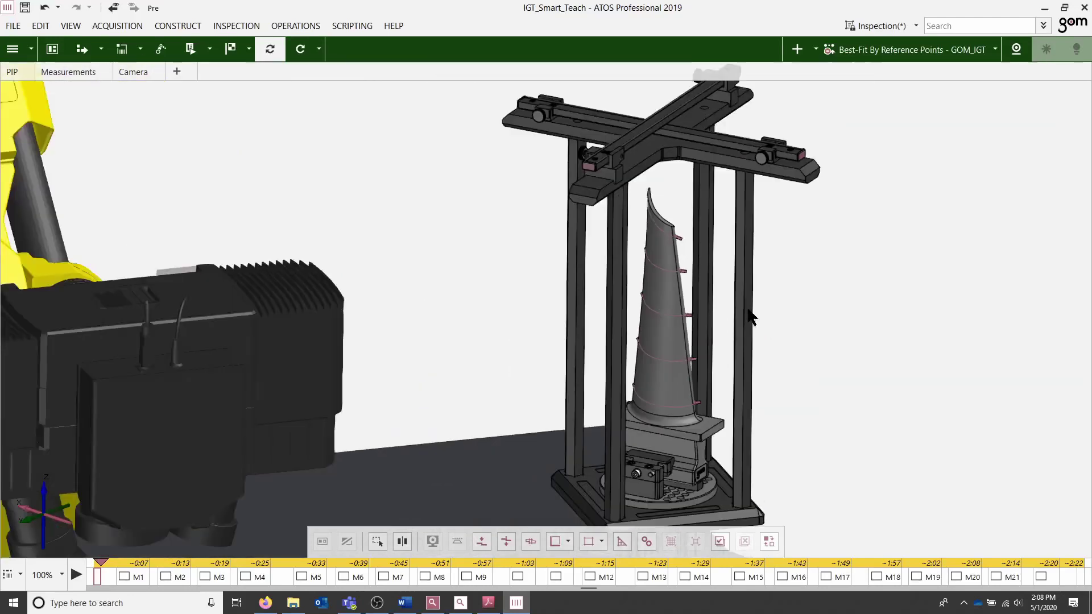
Step: Play the robot measurement simulation at 100% speed with the robot, sensor and blade fixture all in view
scroll(750, 316, "down", 3)
scroll(791, 408, "down", 2)
right_click_drag(742, 398, 680, 331)
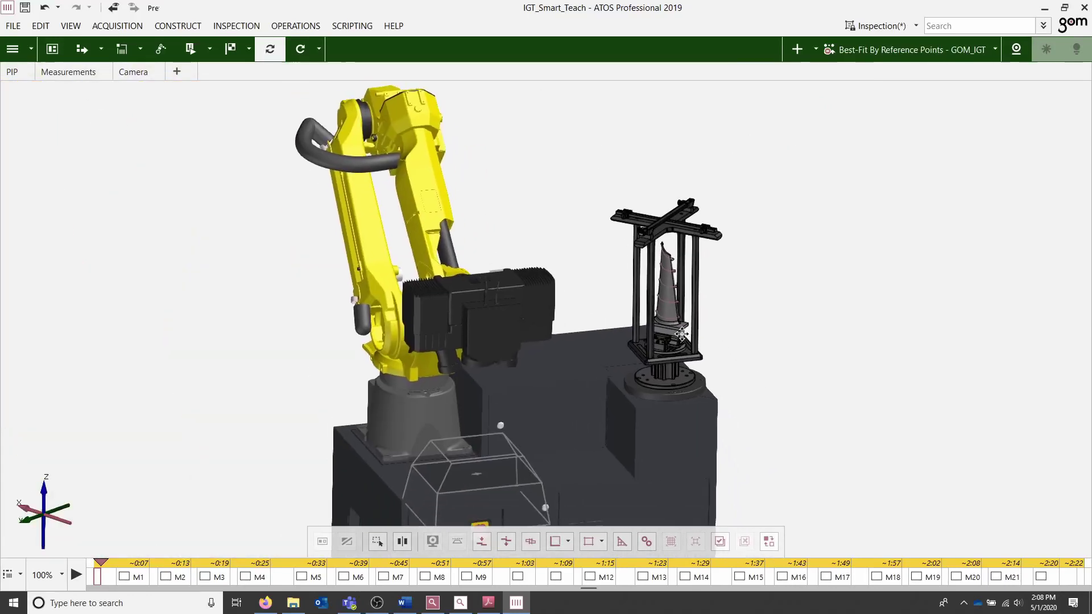
scroll(682, 336, "down", 2)
right_click_drag(763, 407, 724, 409)
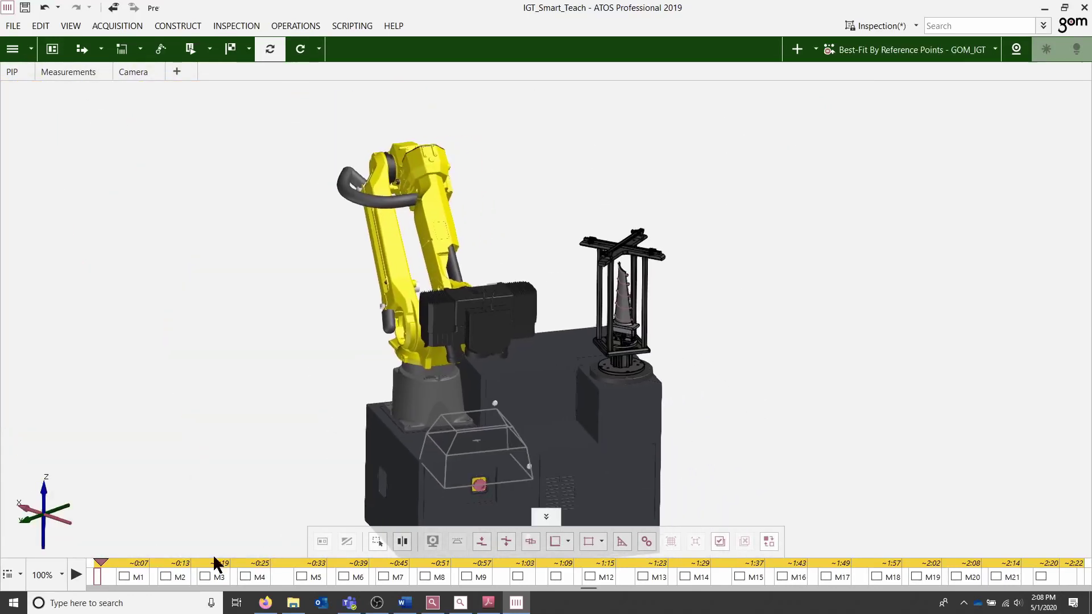
left_click(76, 575)
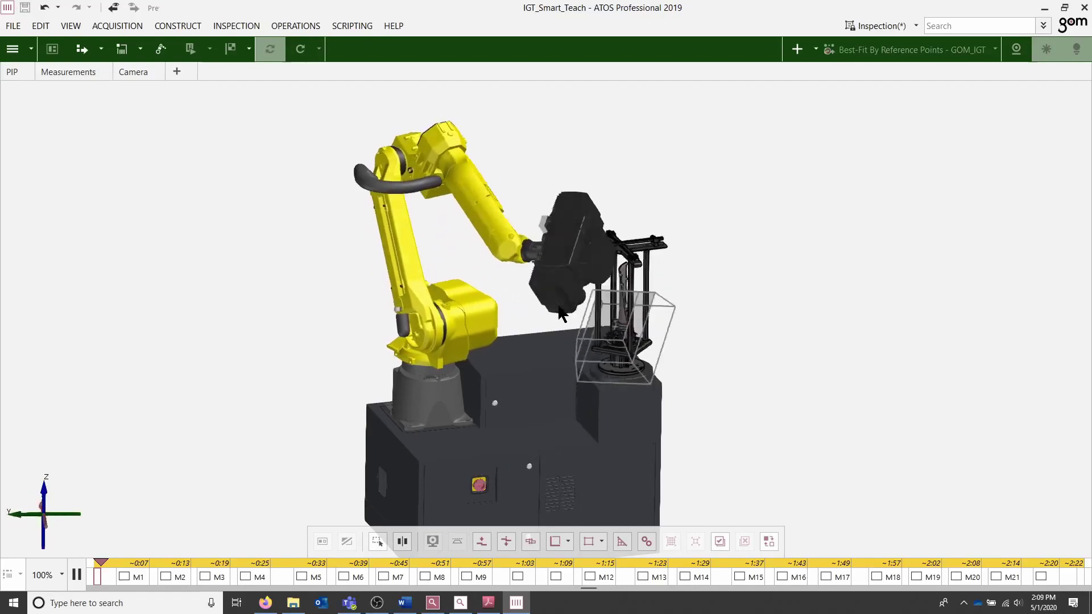